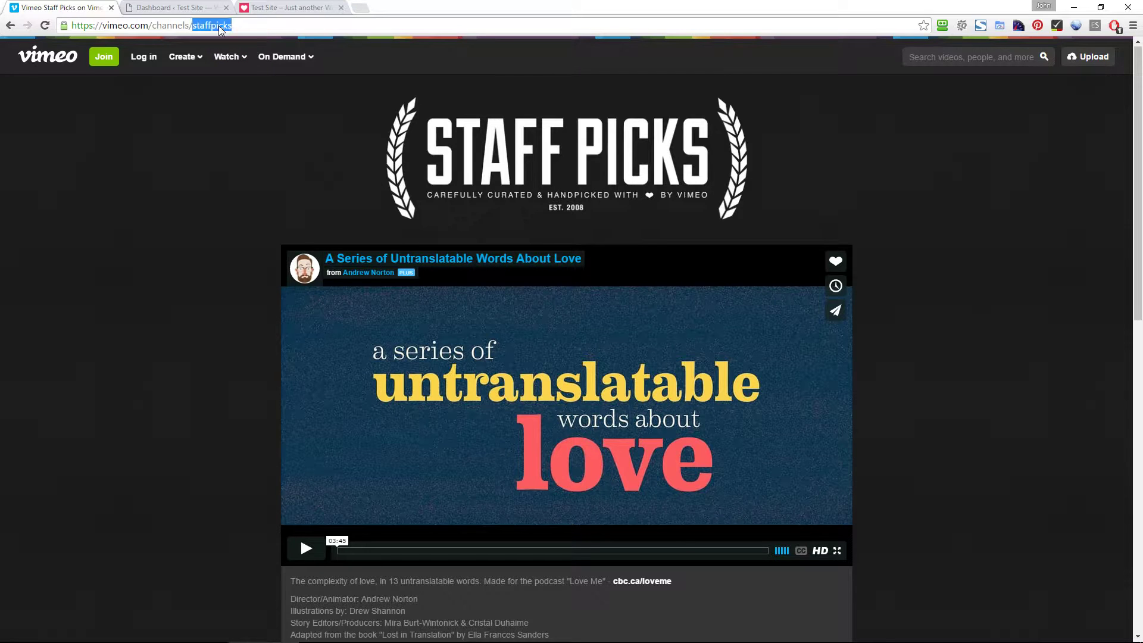
Open Video Blogster's Make Video Feed page and switch its feed source from YouTube to Vimeo
{"action": "left_click", "coordinate": [165, 8]}
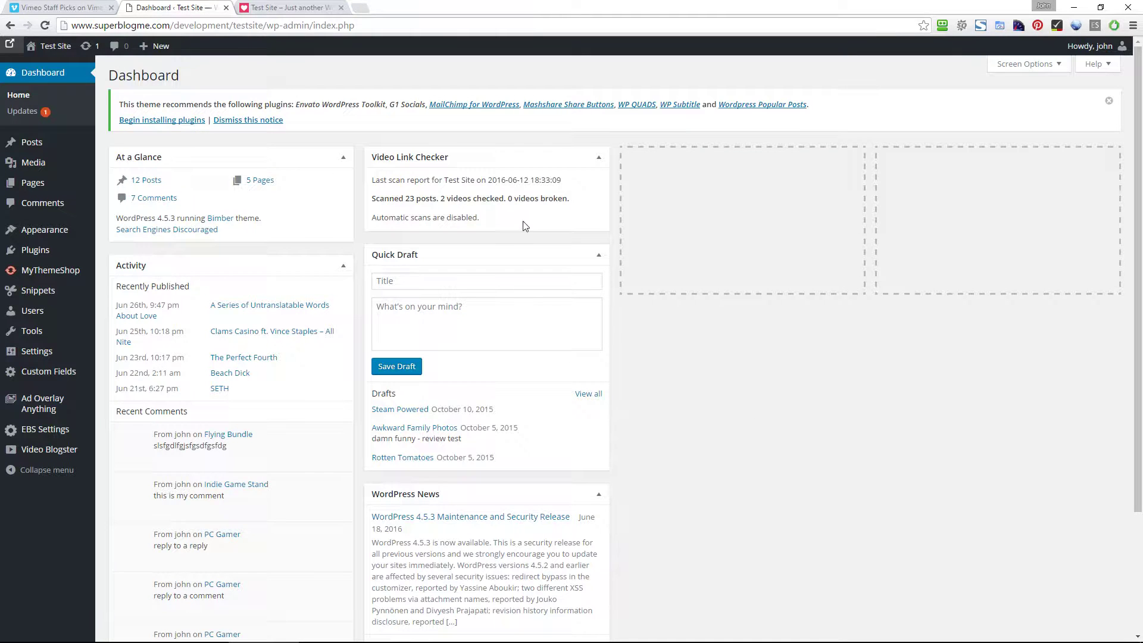
{"action": "mouse_move", "coordinate": [54, 454]}
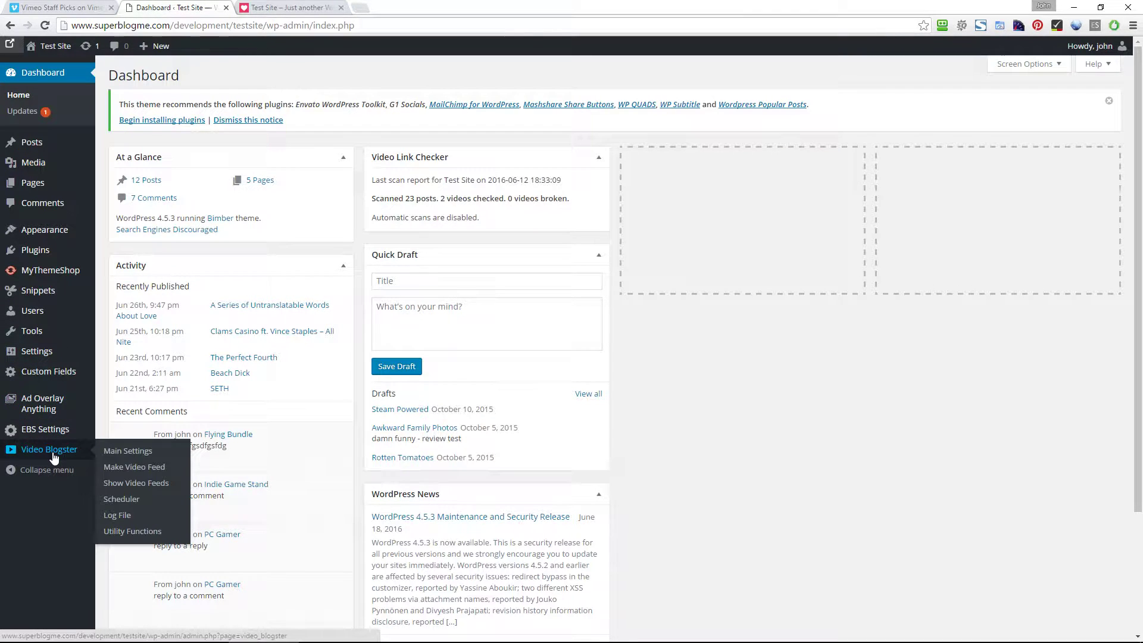
{"action": "left_click", "coordinate": [125, 468]}
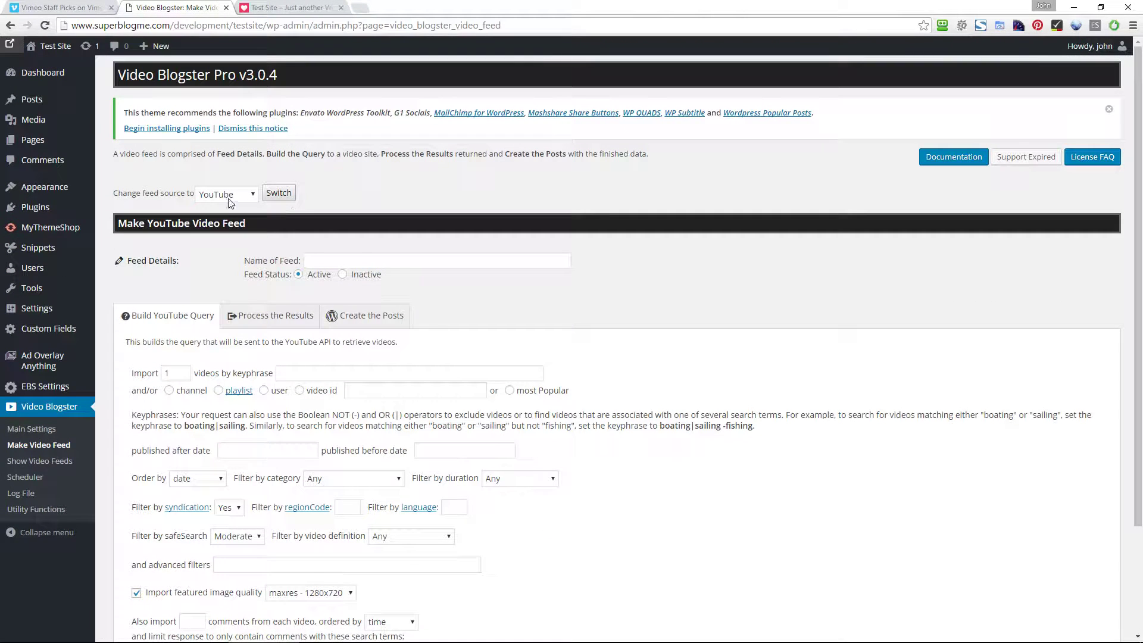
{"action": "left_click", "coordinate": [229, 196]}
{"action": "left_click", "coordinate": [213, 281]}
{"action": "left_click", "coordinate": [278, 193]}
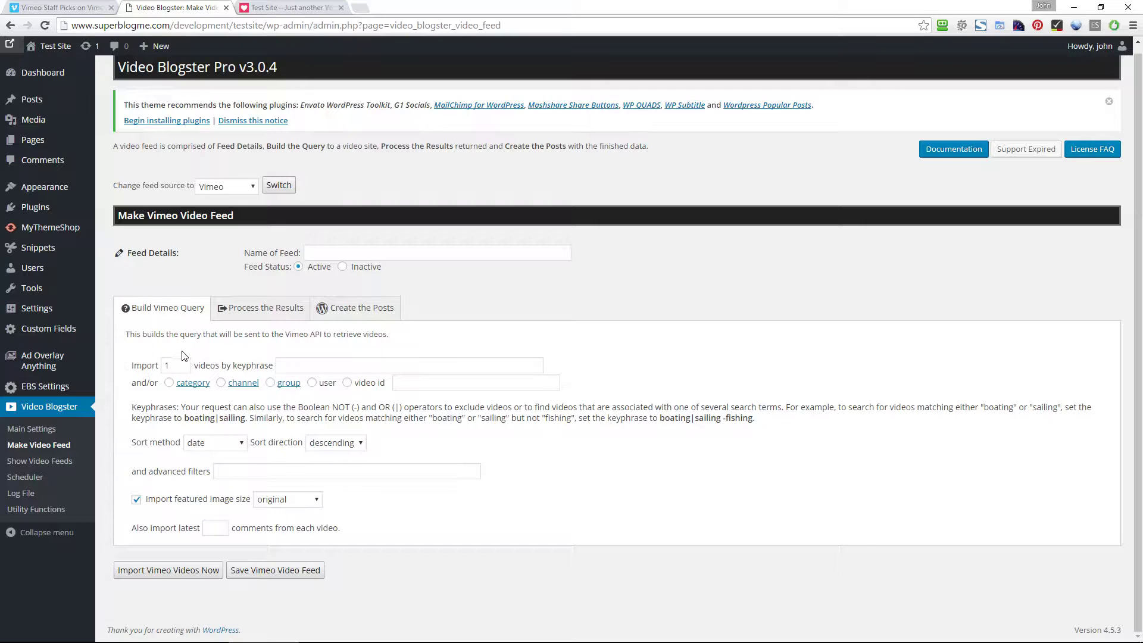
Set Import to 12 from the channel 'staffpicks', keeping the featured image size original
{"action": "double_click", "coordinate": [179, 365]}
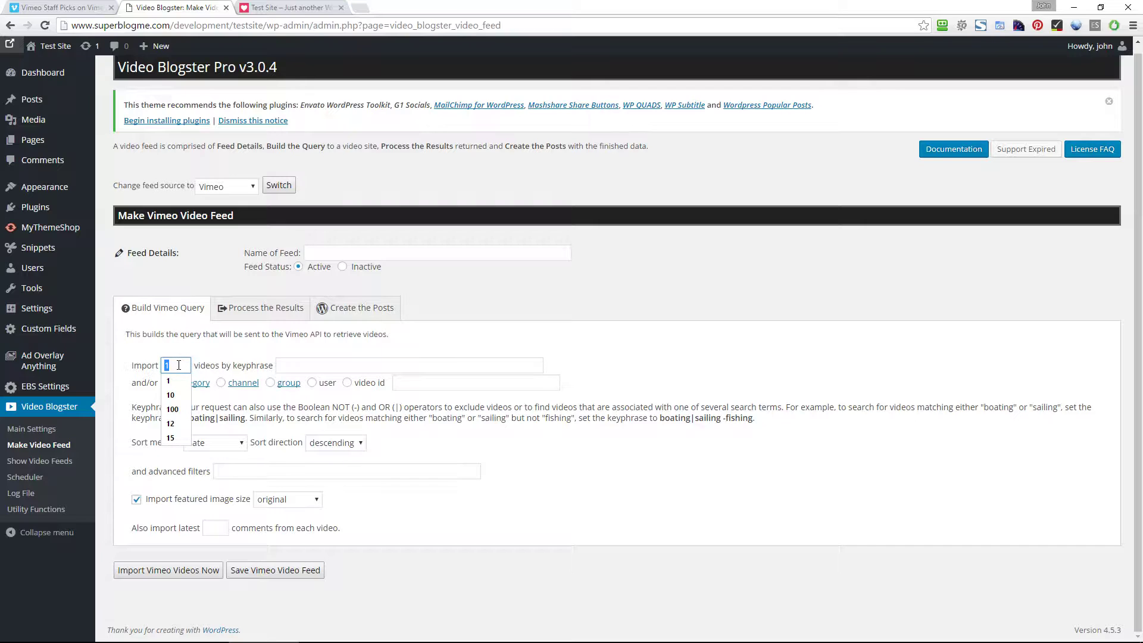
{"action": "type", "text": "12"}
{"action": "key", "text": "Tab"}
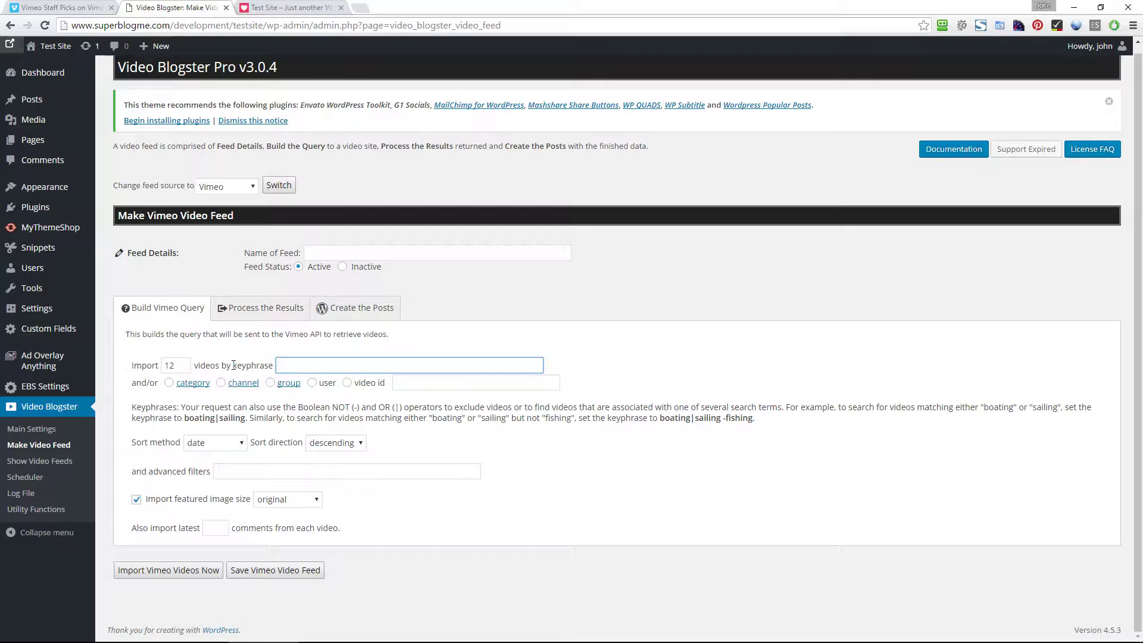
{"action": "left_click", "coordinate": [221, 383]}
{"action": "left_click", "coordinate": [467, 383]}
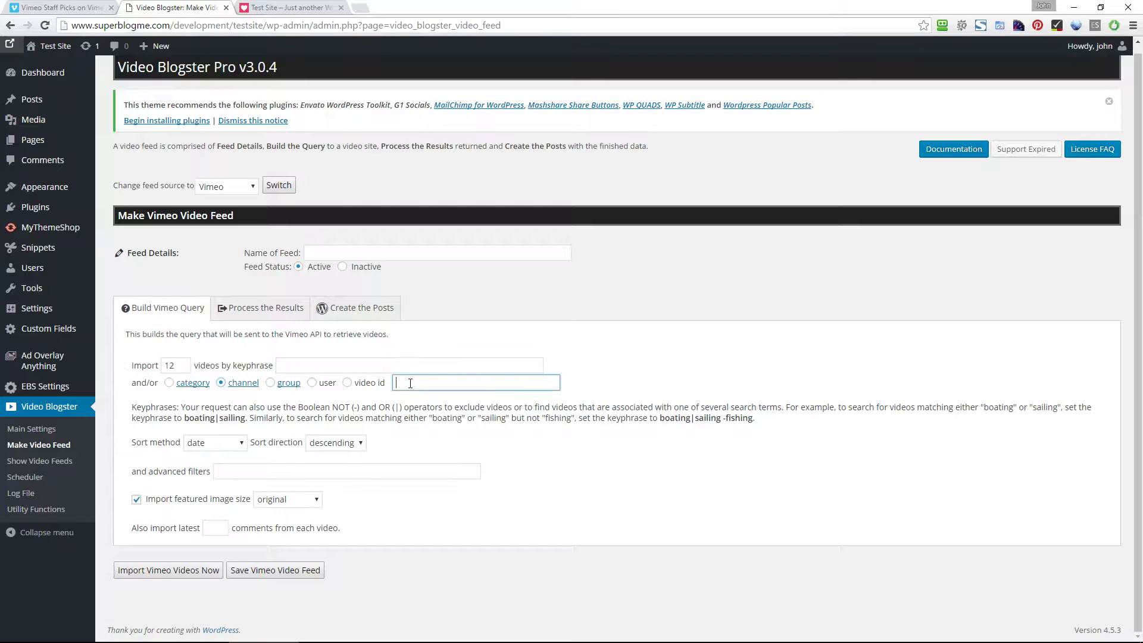
{"action": "type", "text": "staffpicks"}
{"action": "left_click", "coordinate": [709, 361]}
{"action": "left_click", "coordinate": [284, 501]}
{"action": "left_click", "coordinate": [286, 513]}
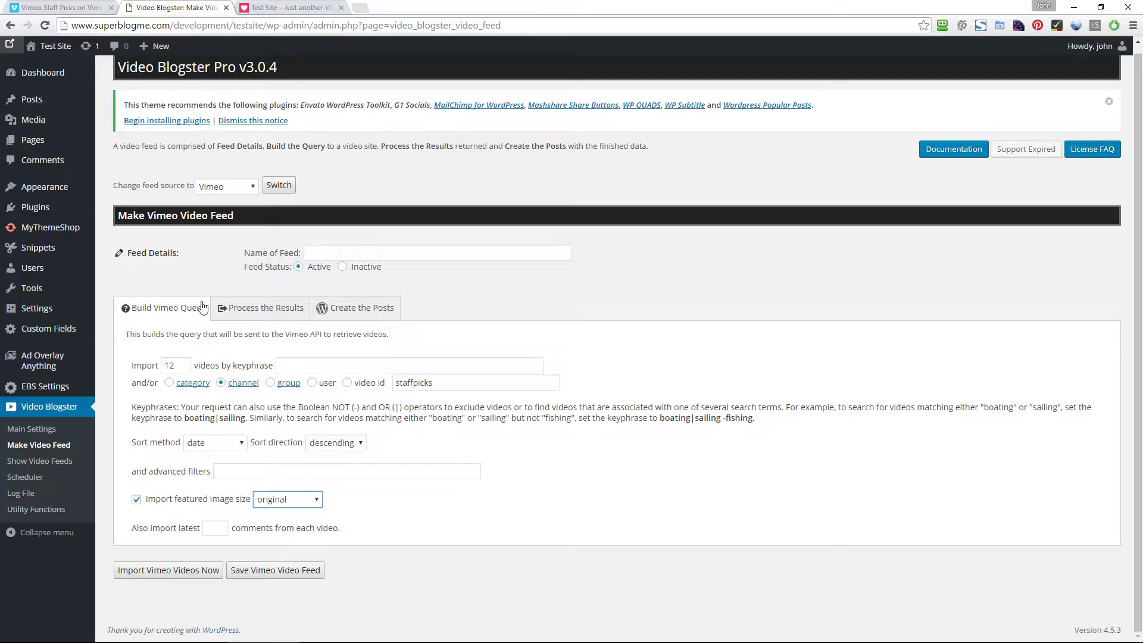
Open Process the Results and review the minimum views and maximum age rules, then the templates
{"action": "left_click", "coordinate": [253, 311]}
{"action": "scroll", "coordinate": [774, 381], "scroll_direction": "down", "scroll_amount": 4}
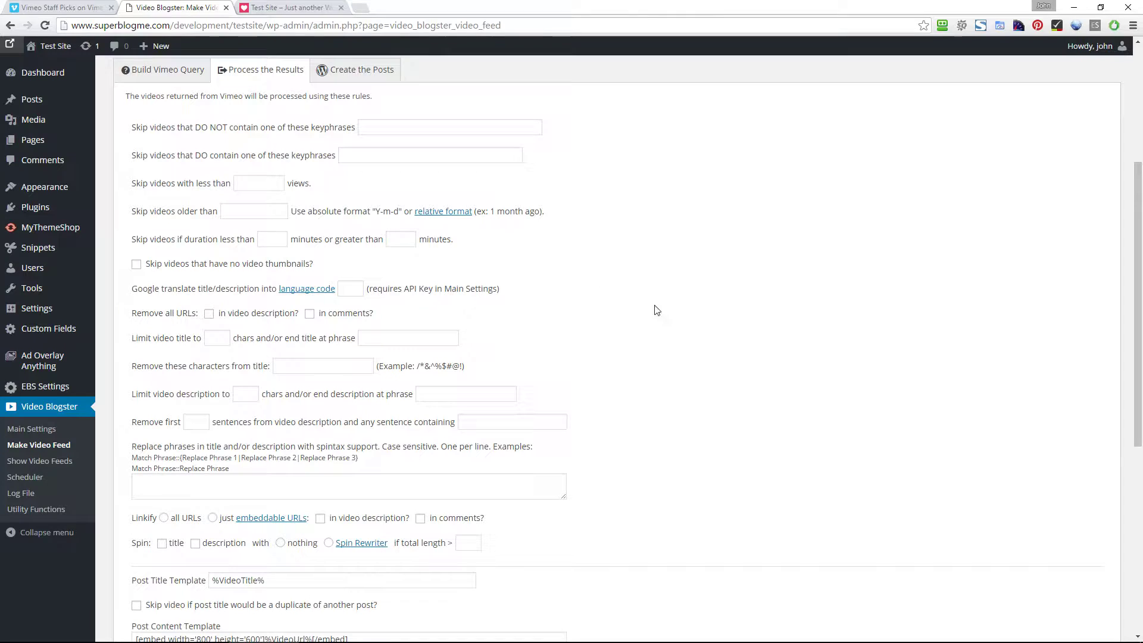
{"action": "left_click", "coordinate": [266, 184]}
{"action": "left_click", "coordinate": [271, 212]}
{"action": "scroll", "coordinate": [174, 289], "scroll_direction": "down", "scroll_amount": 3}
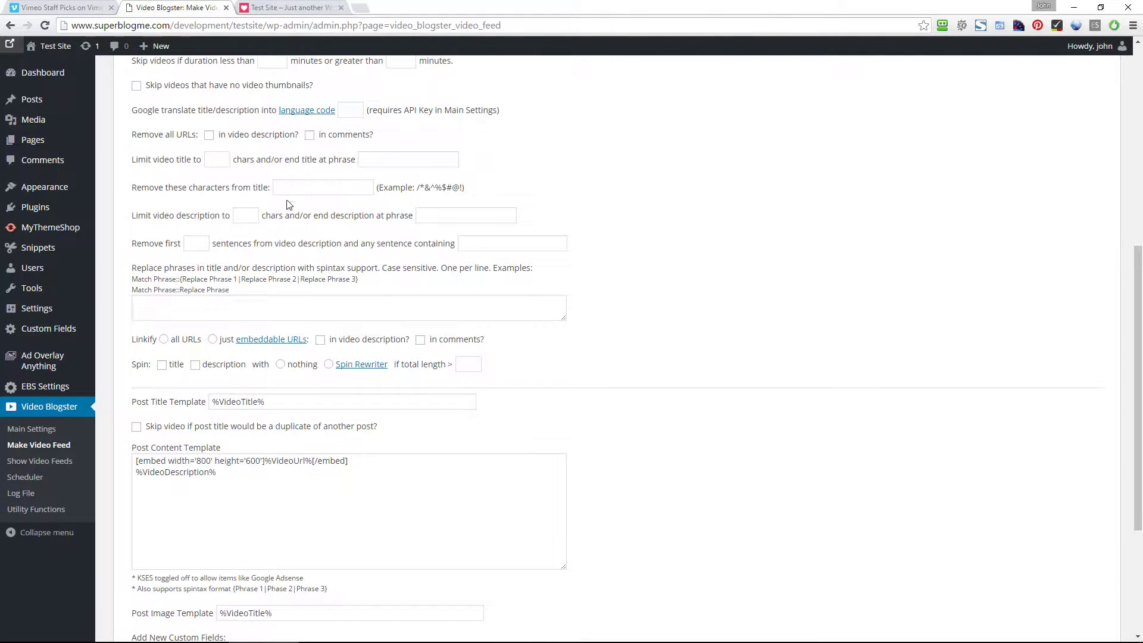
{"action": "scroll", "coordinate": [334, 238], "scroll_direction": "down", "scroll_amount": 1}
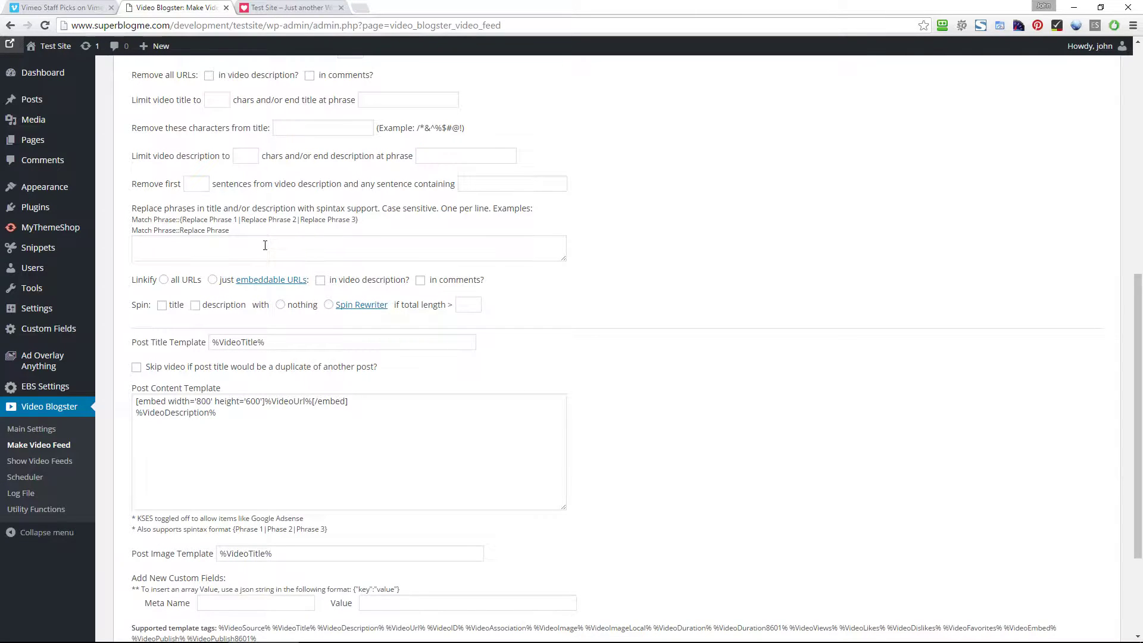
{"action": "scroll", "coordinate": [265, 246], "scroll_direction": "down", "scroll_amount": 2}
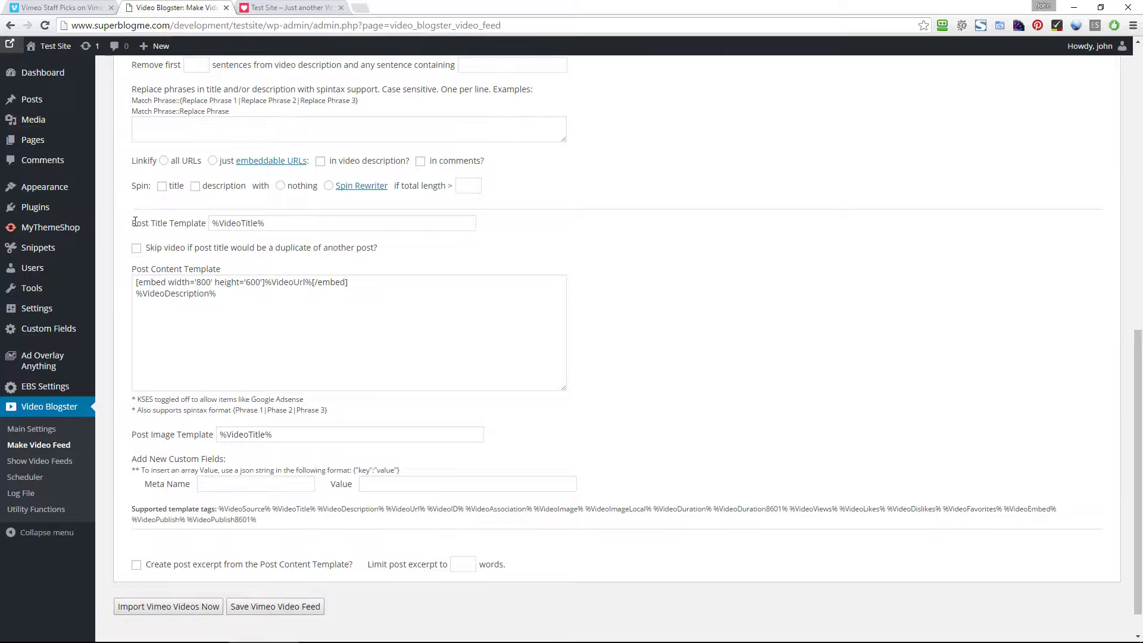
Inspect the %VideoTitle% post title template and the embed-plus-%VideoDescription% content template
{"action": "triple_click", "coordinate": [280, 221]}
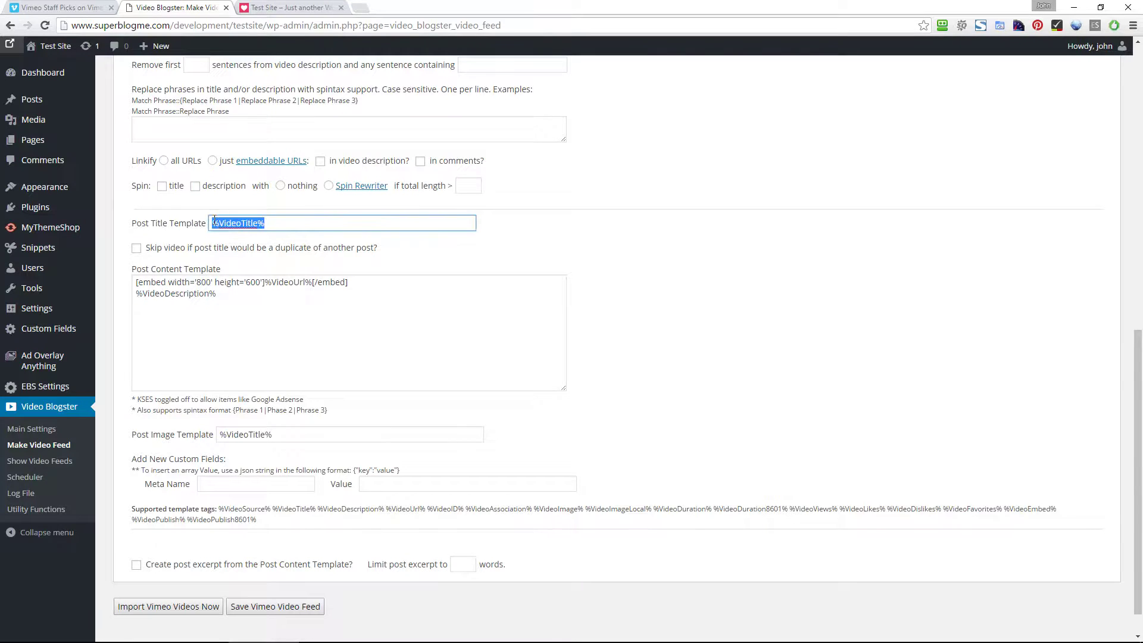
{"action": "left_click", "coordinate": [322, 226]}
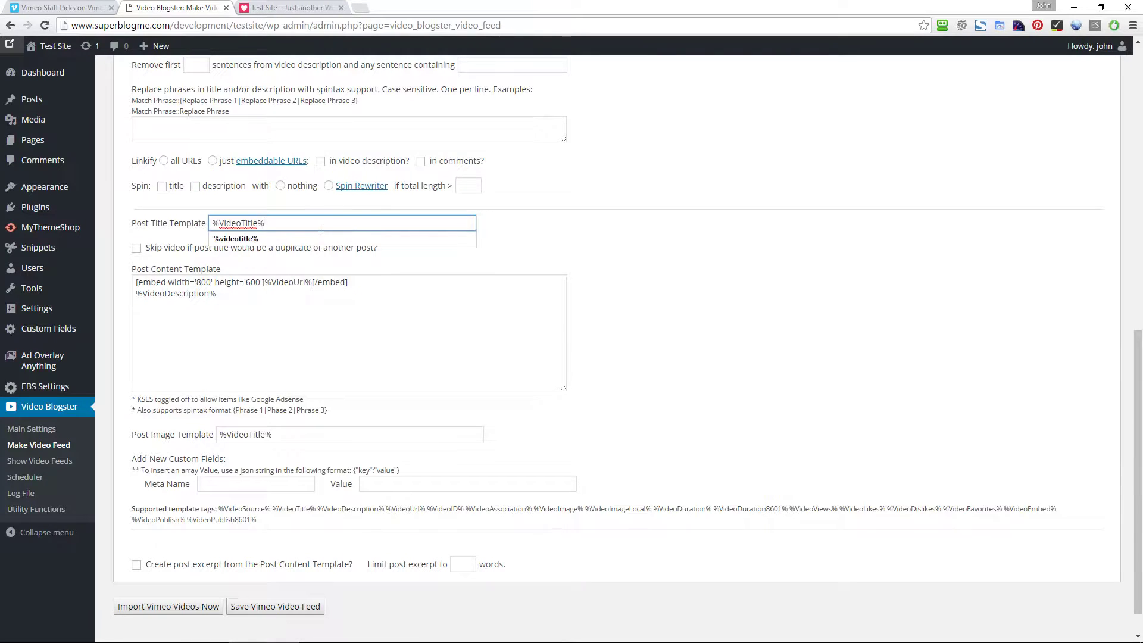
{"action": "left_click", "coordinate": [221, 319]}
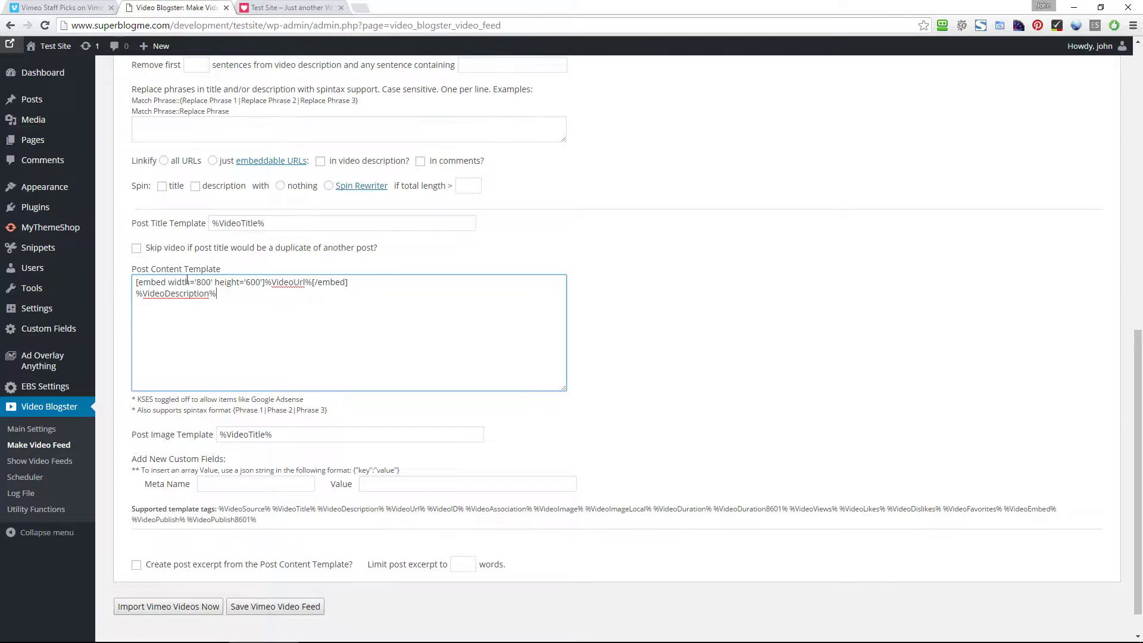
{"action": "triple_click", "coordinate": [220, 281]}
{"action": "triple_click", "coordinate": [195, 294]}
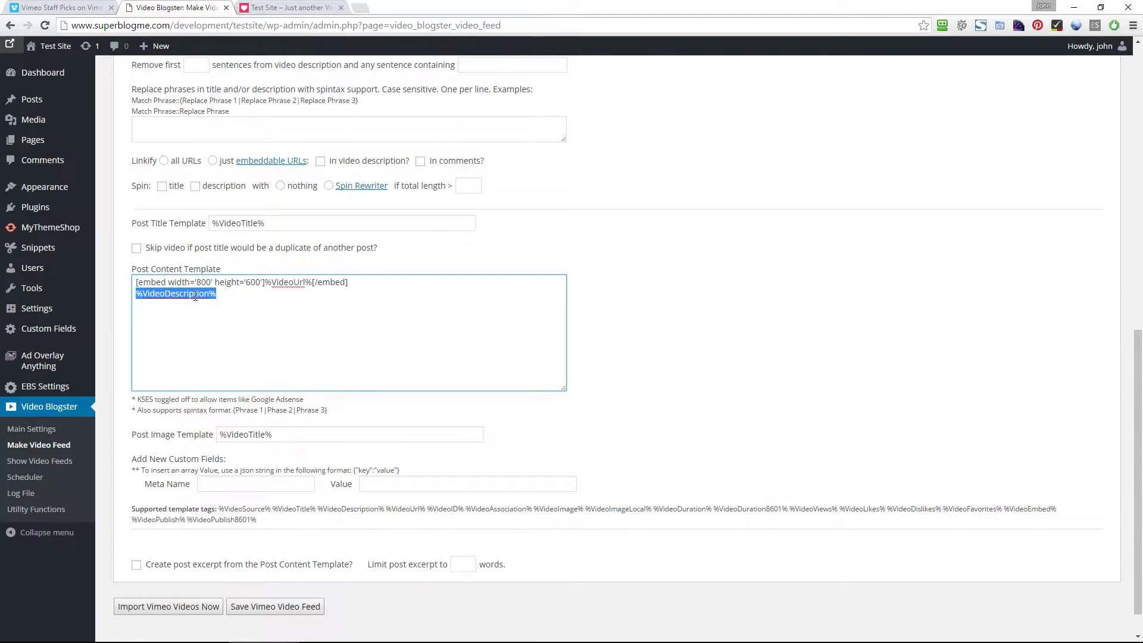
{"action": "left_click", "coordinate": [257, 326]}
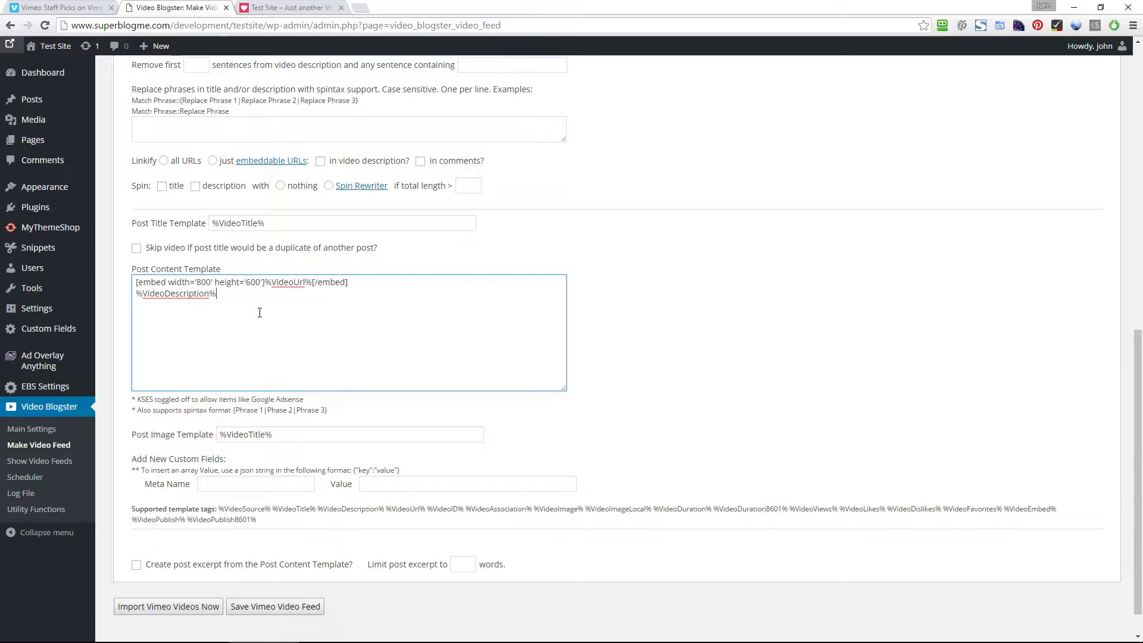
Review the supported template tags list and the custom field name entry below the templates
{"action": "left_click", "coordinate": [255, 519]}
{"action": "left_click_drag", "start_coordinate": [255, 519], "coordinate": [219, 509]}
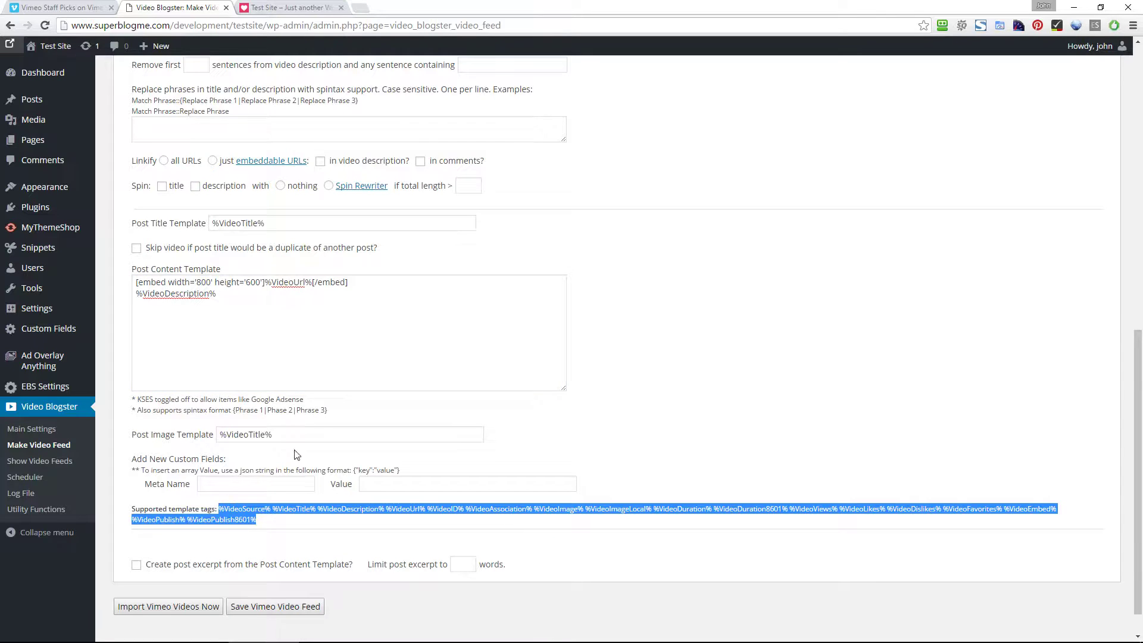
{"action": "left_click", "coordinate": [268, 335]}
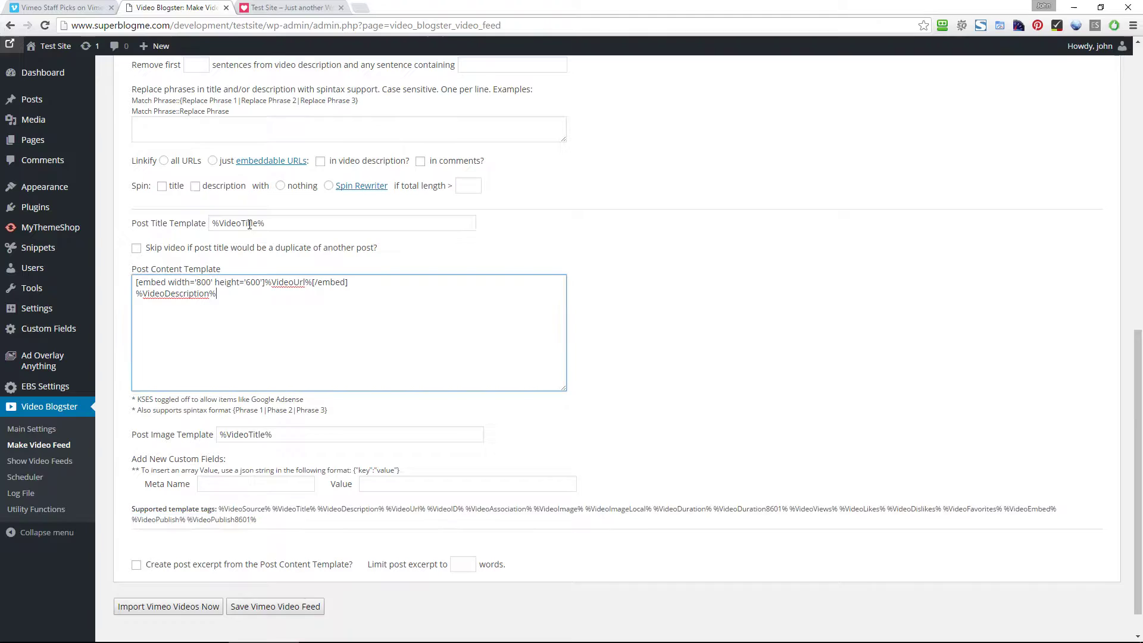
{"action": "left_click", "coordinate": [273, 222]}
{"action": "left_click", "coordinate": [243, 349]}
{"action": "scroll", "coordinate": [238, 417], "scroll_direction": "down", "scroll_amount": 1}
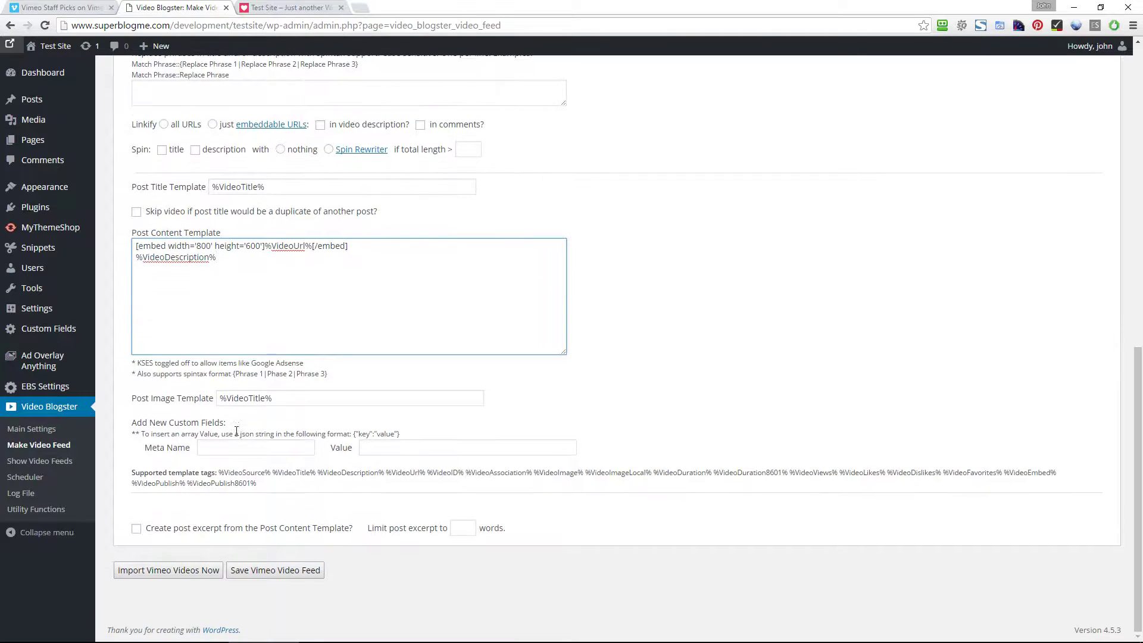
{"action": "left_click", "coordinate": [239, 452]}
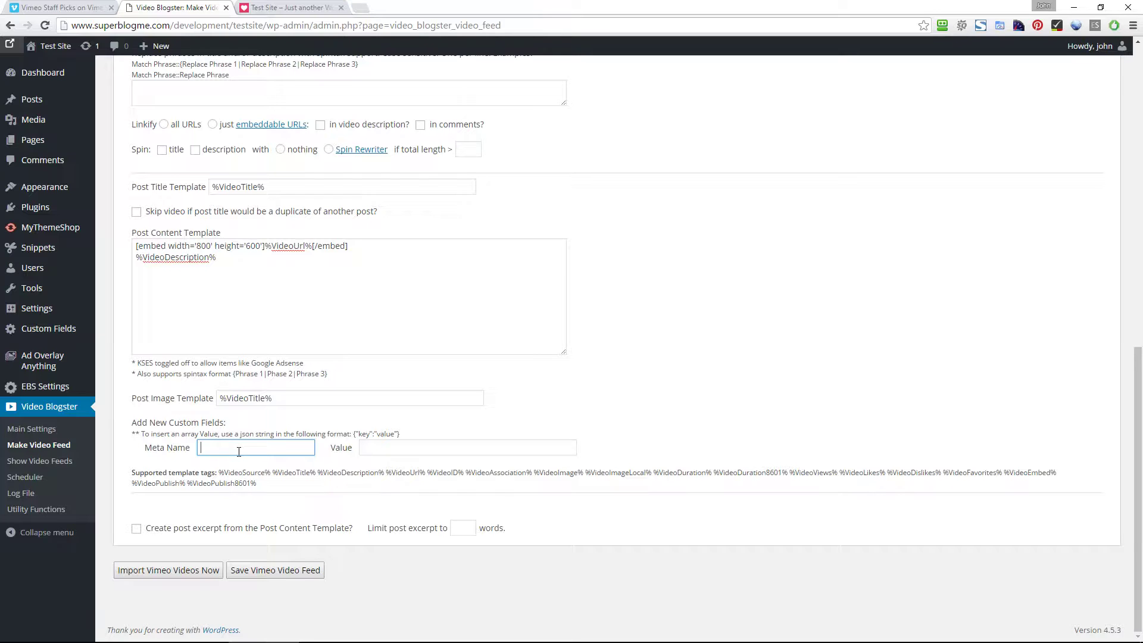
{"action": "scroll", "coordinate": [238, 452], "scroll_direction": "up", "scroll_amount": 15}
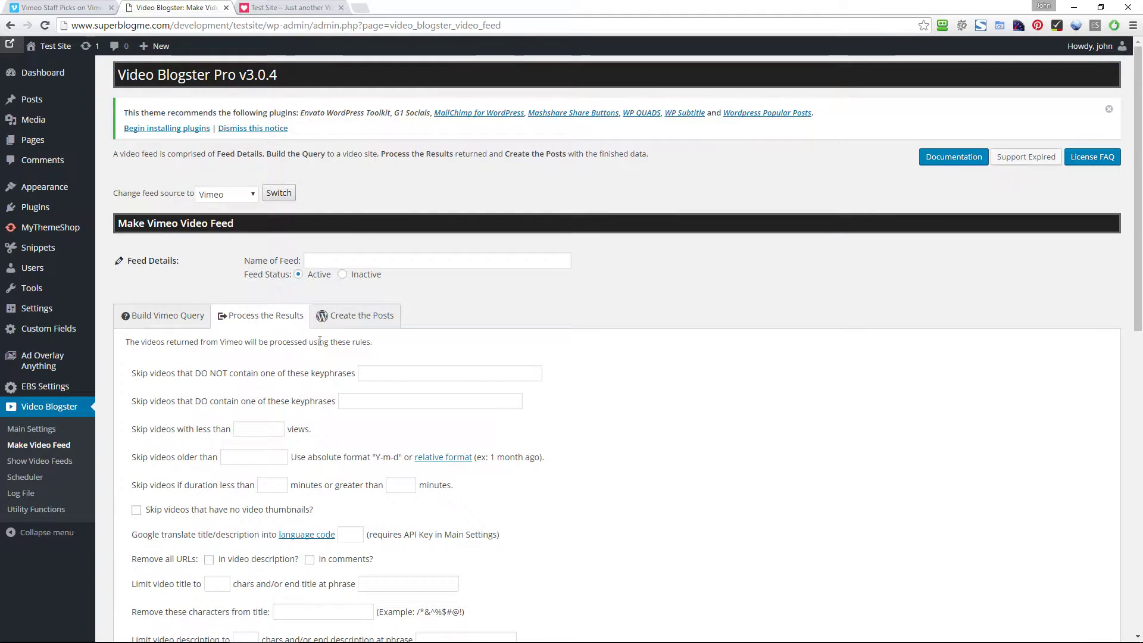
On Create the Posts, save imported posts as user john with post type post
{"action": "left_click", "coordinate": [381, 318]}
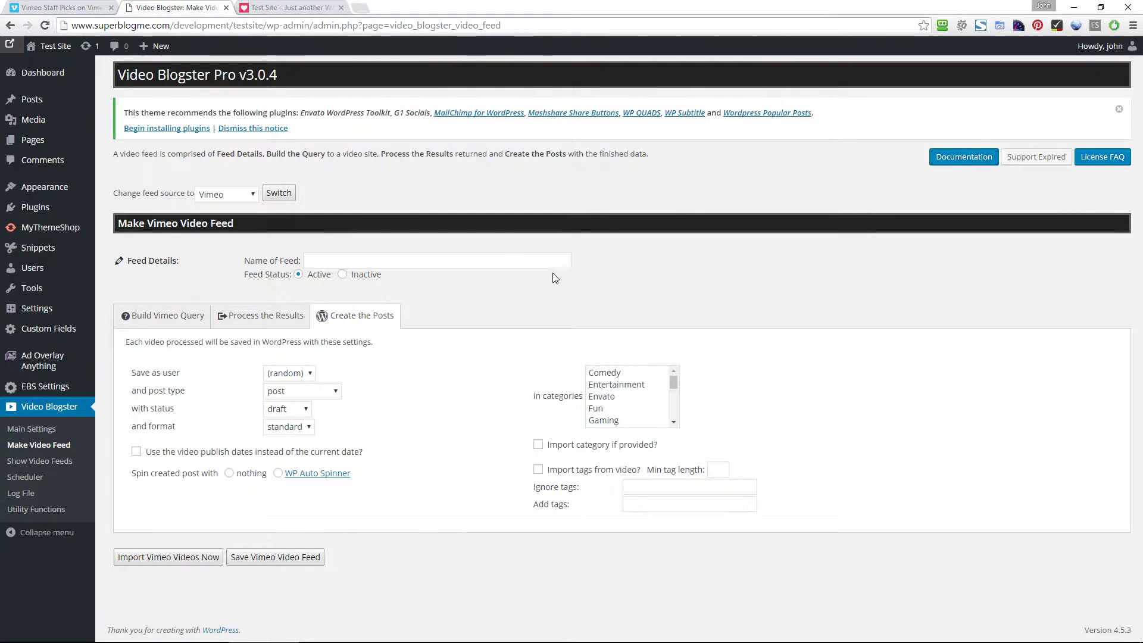
{"action": "left_click", "coordinate": [299, 375]}
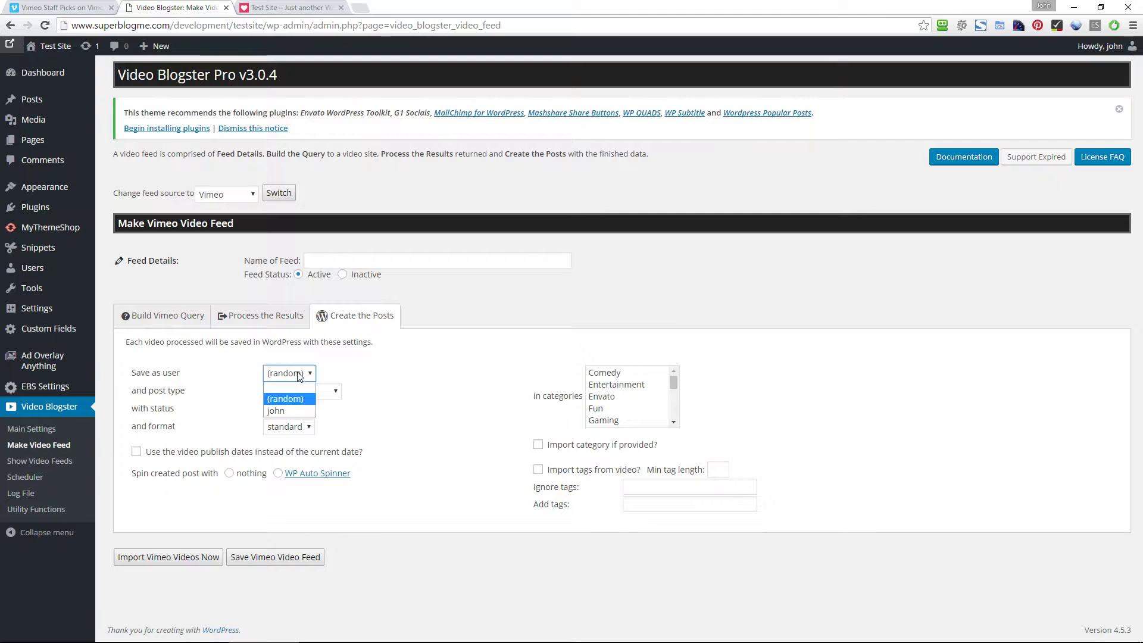
{"action": "left_click", "coordinate": [277, 413]}
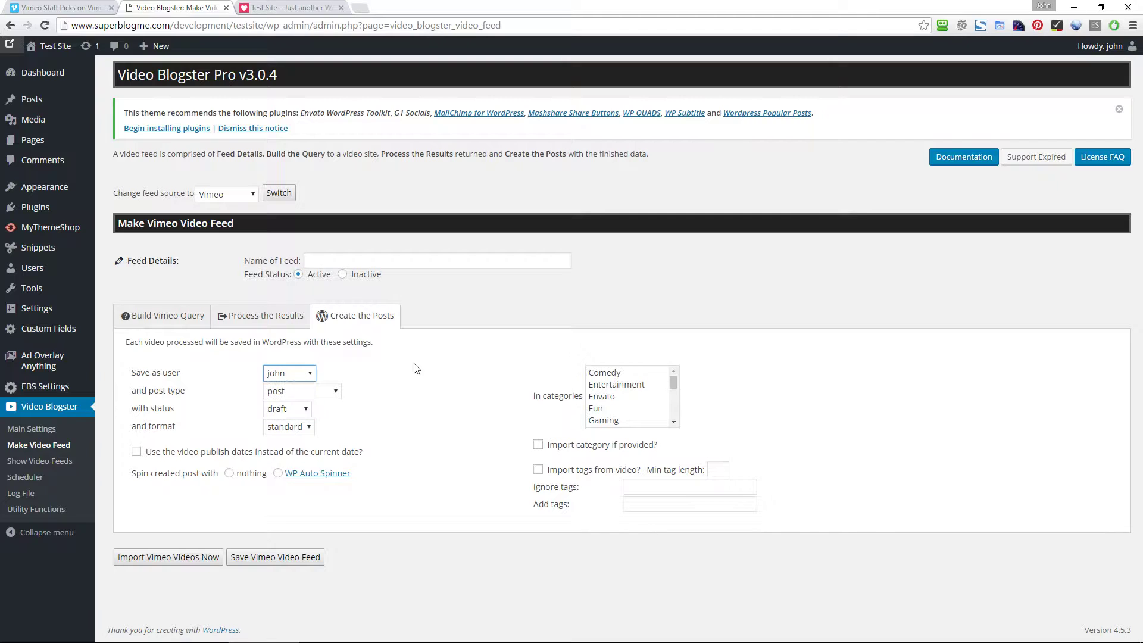
{"action": "left_click", "coordinate": [322, 393]}
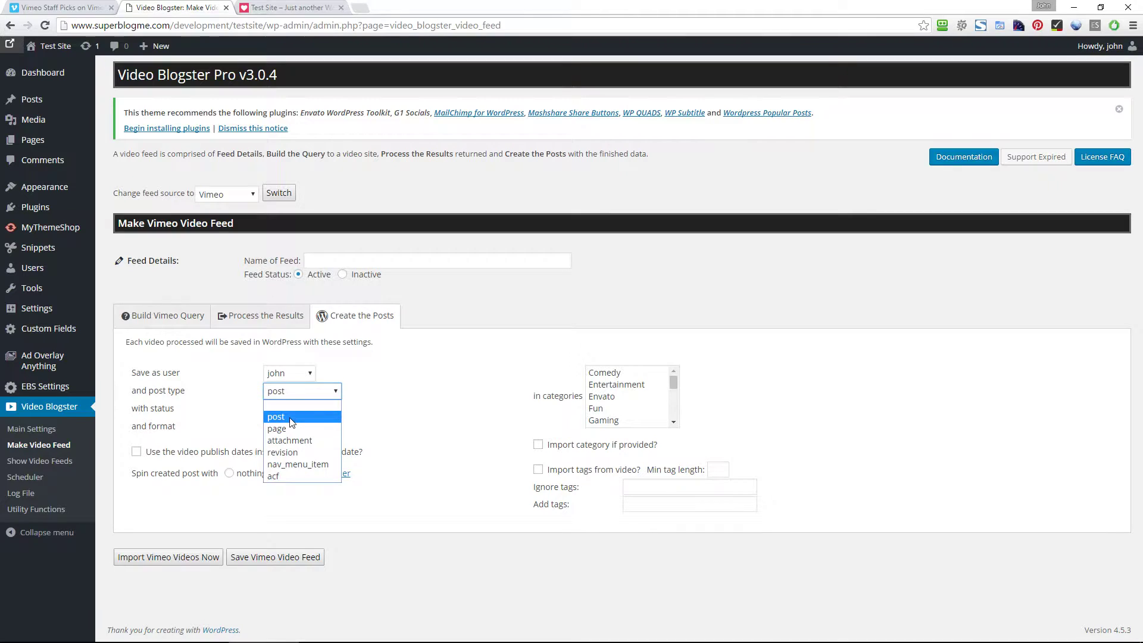
{"action": "left_click", "coordinate": [418, 369]}
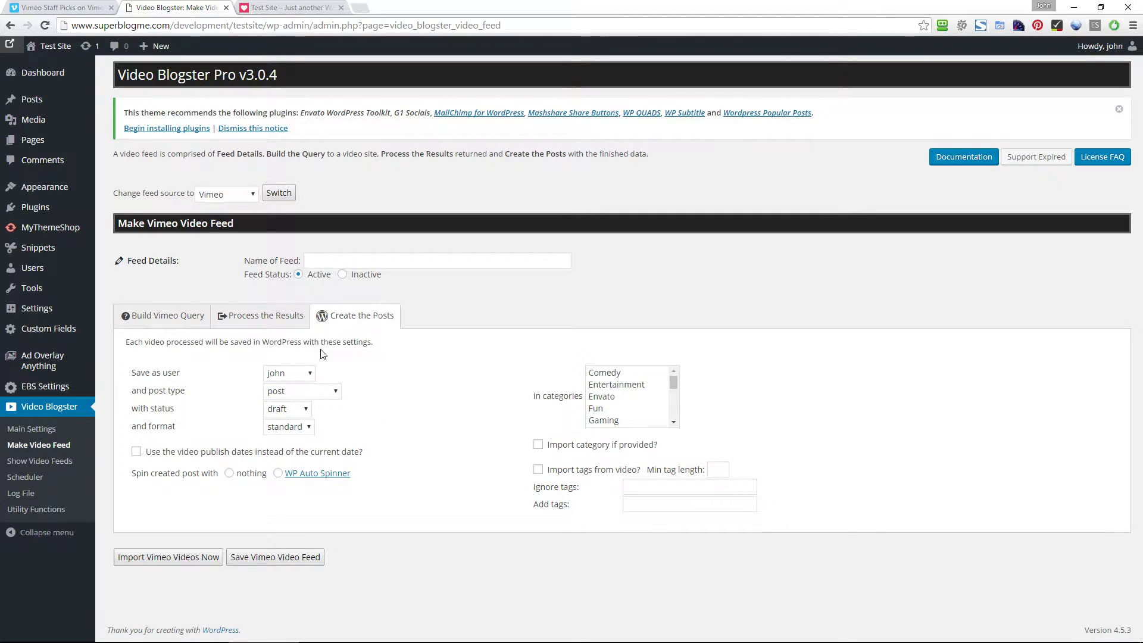
Set the post status to publish and use each video's publish date
{"action": "left_click", "coordinate": [299, 410]}
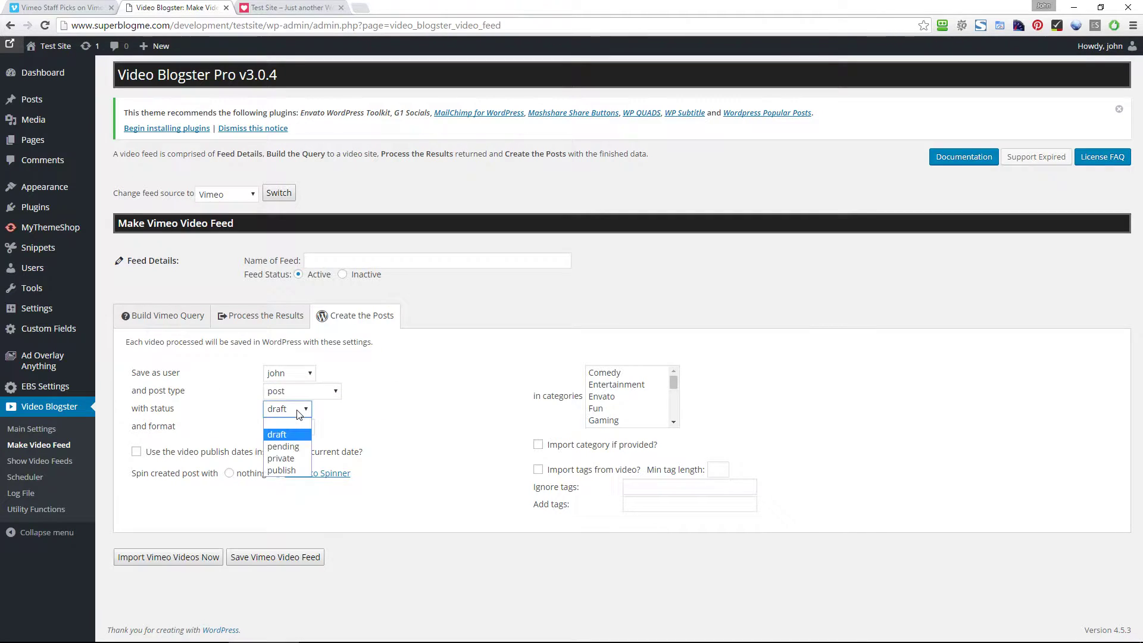
{"action": "left_click", "coordinate": [281, 472]}
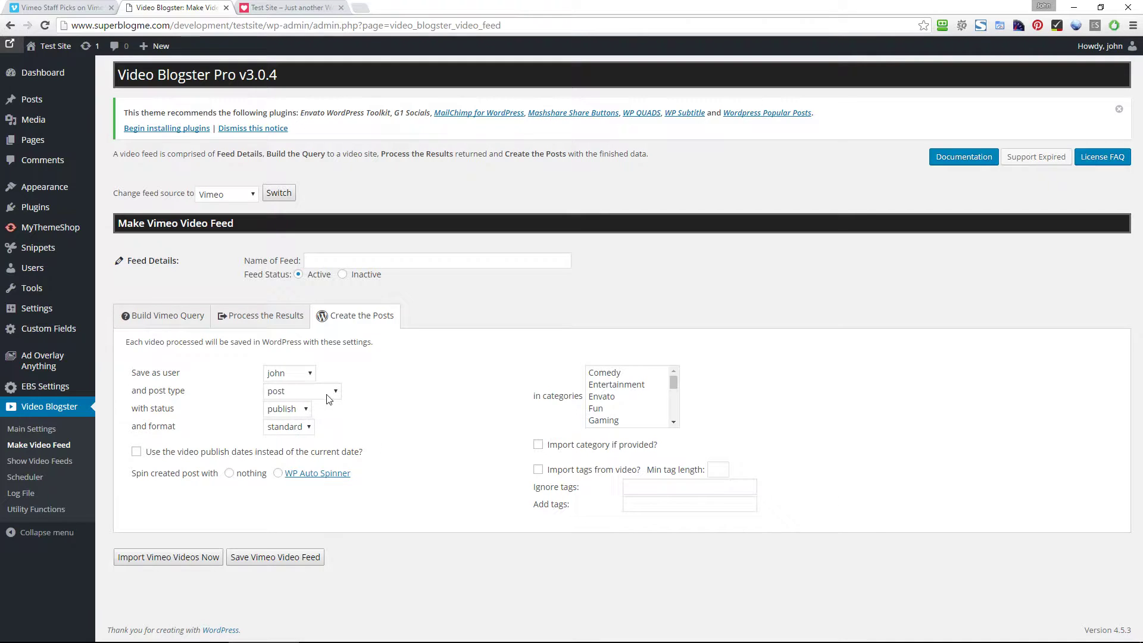
{"action": "left_click", "coordinate": [136, 454]}
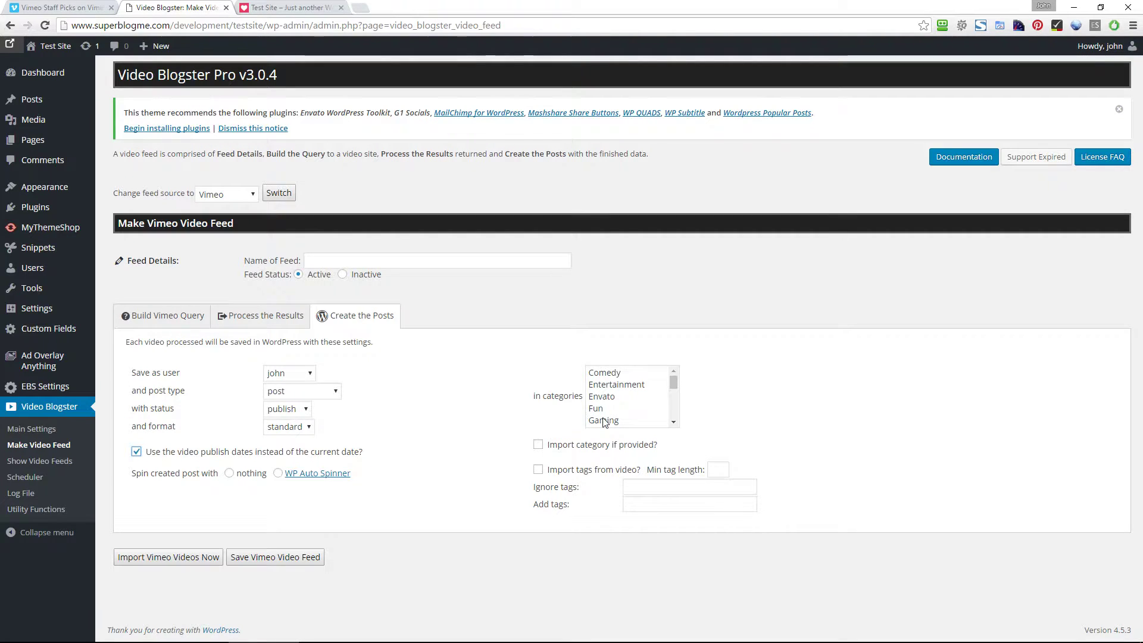
Enable Import category if provided? on the Create the Posts tab
{"action": "left_click", "coordinate": [538, 446]}
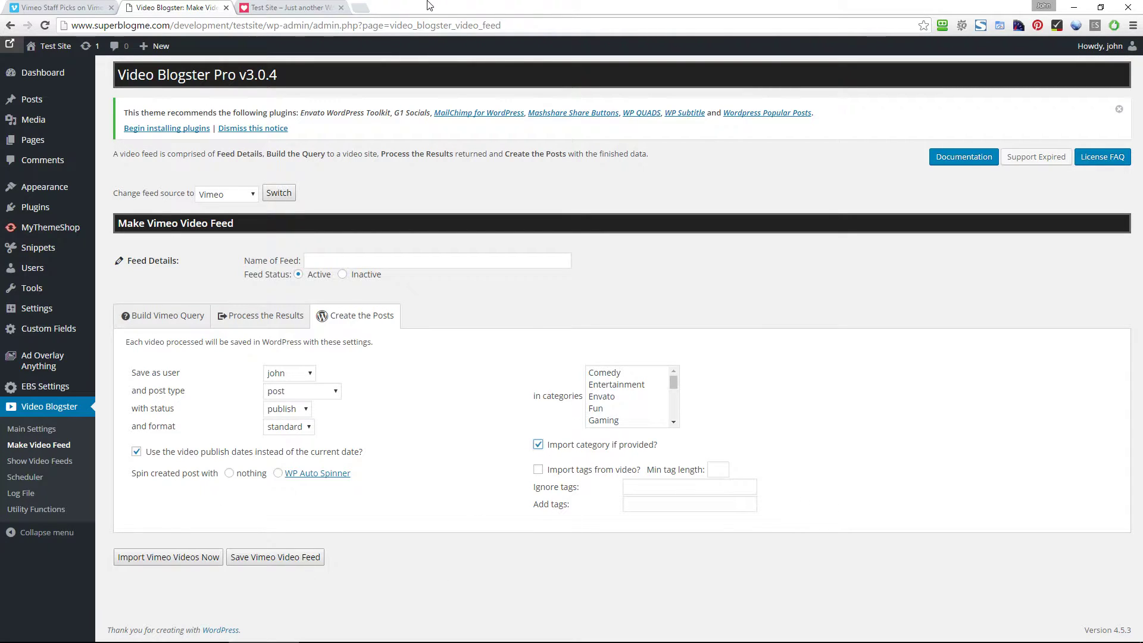
Browse the Latest Stories on the test site's front page
{"action": "left_click", "coordinate": [288, 8]}
{"action": "scroll", "coordinate": [1024, 303], "scroll_direction": "down", "scroll_amount": 15}
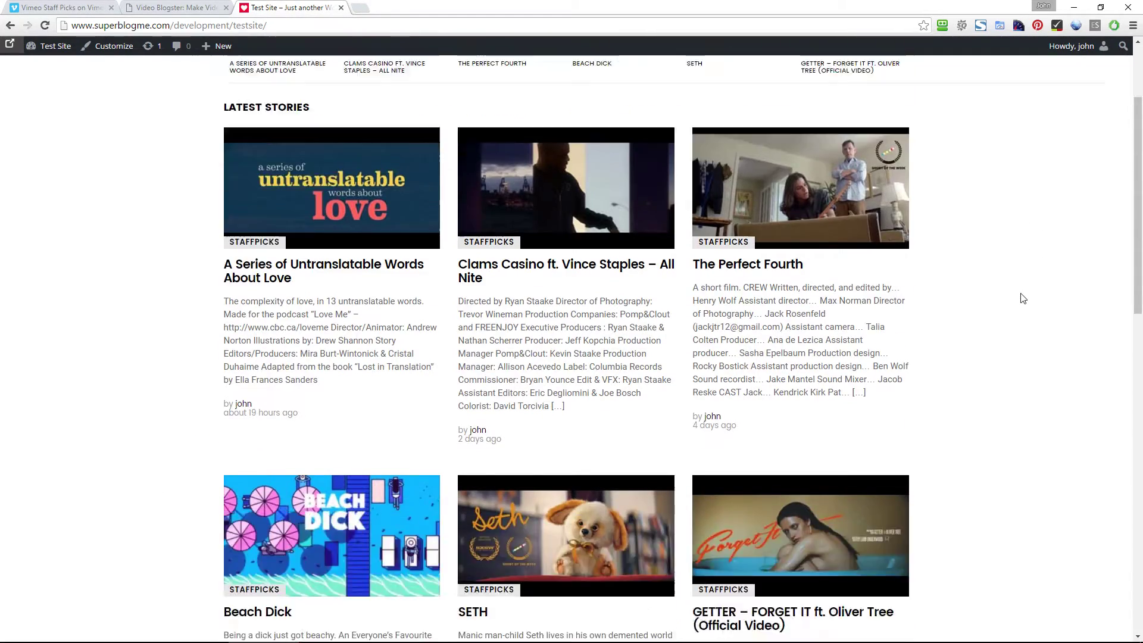
{"action": "scroll", "coordinate": [1004, 357], "scroll_direction": "up", "scroll_amount": 8}
{"action": "scroll", "coordinate": [1007, 357], "scroll_direction": "up", "scroll_amount": 8}
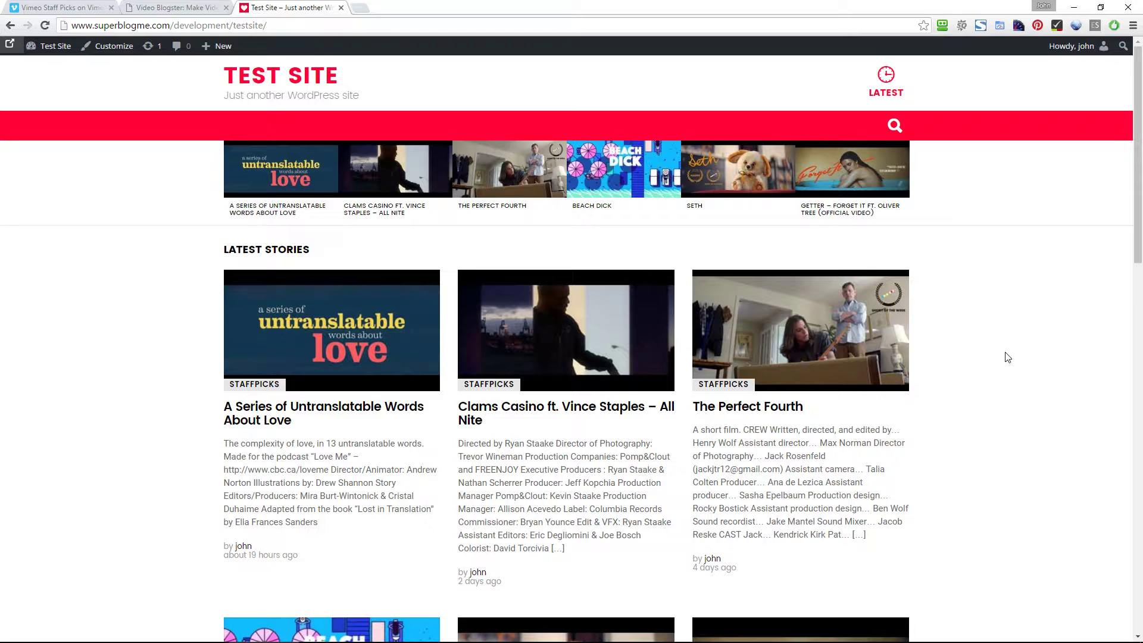
{"action": "scroll", "coordinate": [507, 313], "scroll_direction": "down", "scroll_amount": 8}
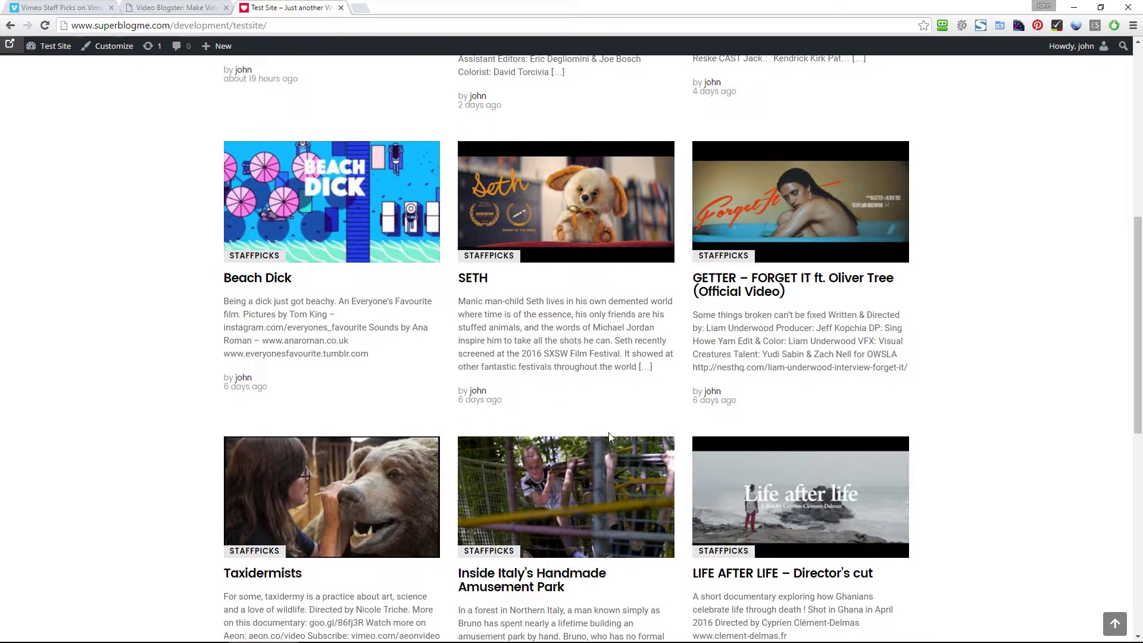
Open the Inside Italy's Handmade Amusement Park post and scroll through its embedded Vimeo video
{"action": "left_click", "coordinate": [568, 515]}
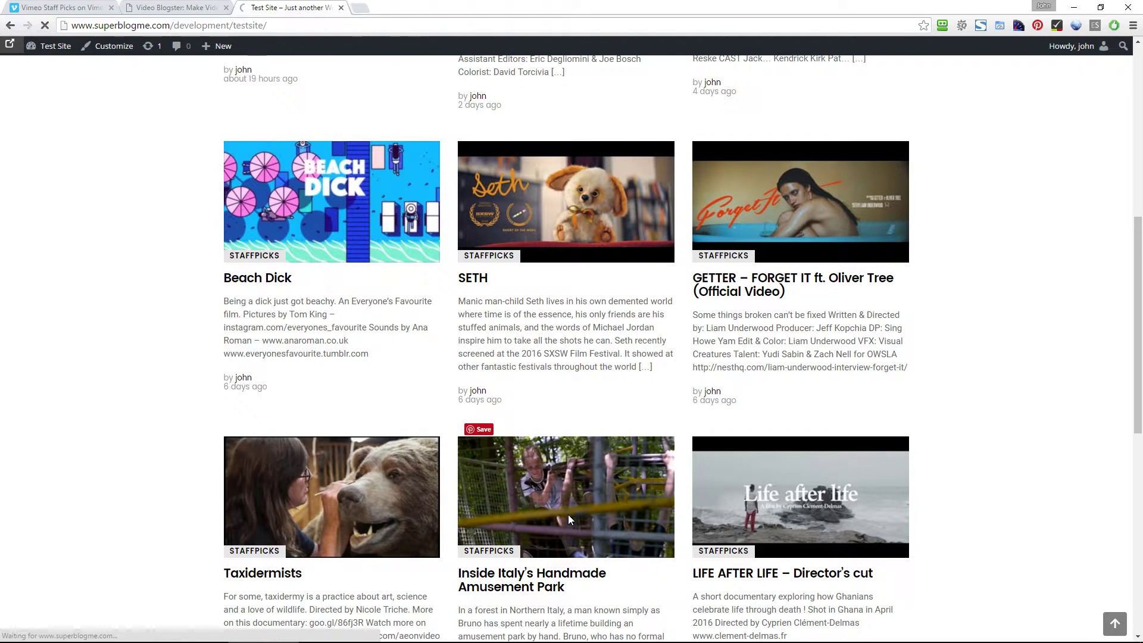
{"action": "scroll", "coordinate": [409, 229], "scroll_direction": "down", "scroll_amount": 7}
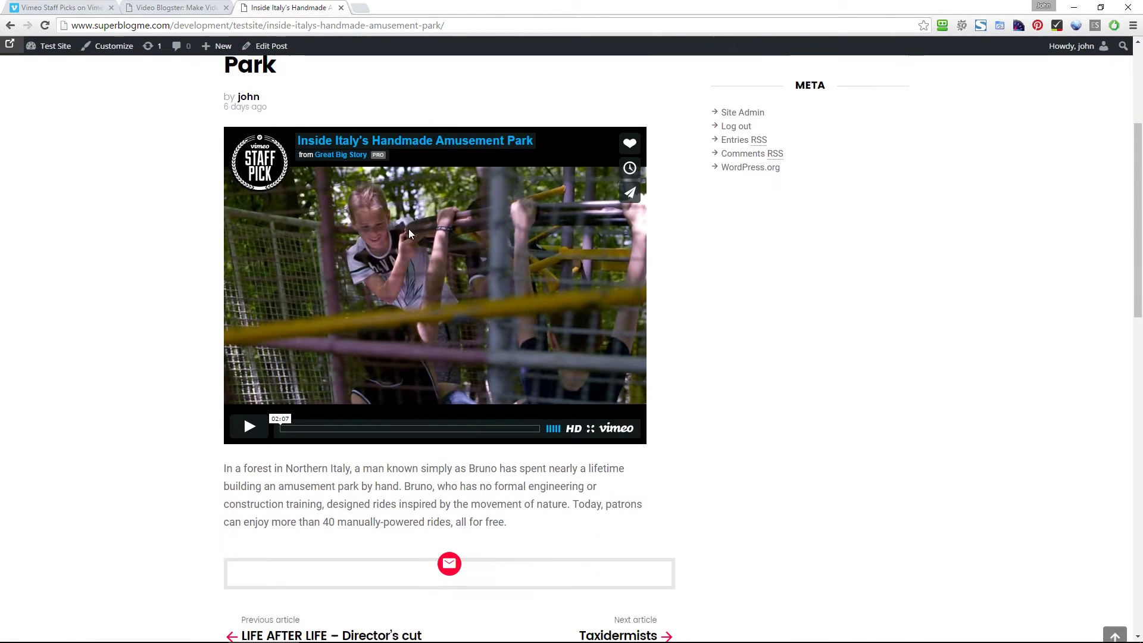
{"action": "scroll", "coordinate": [762, 399], "scroll_direction": "down", "scroll_amount": 5}
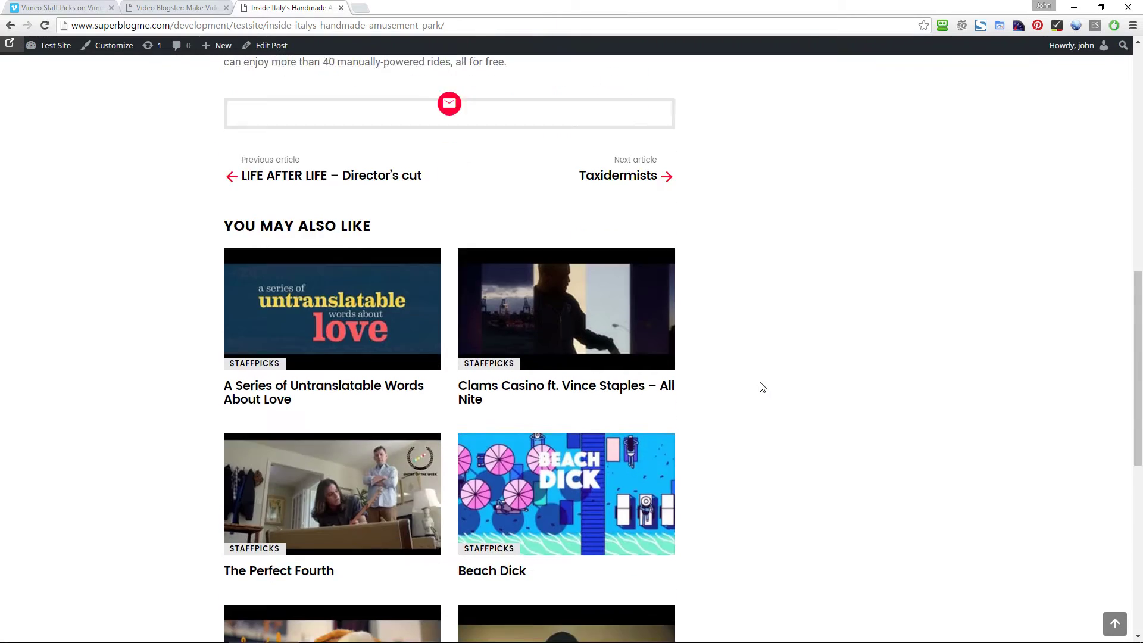
{"action": "scroll", "coordinate": [761, 403], "scroll_direction": "up", "scroll_amount": 7}
{"action": "scroll", "coordinate": [761, 404], "scroll_direction": "up", "scroll_amount": 5}
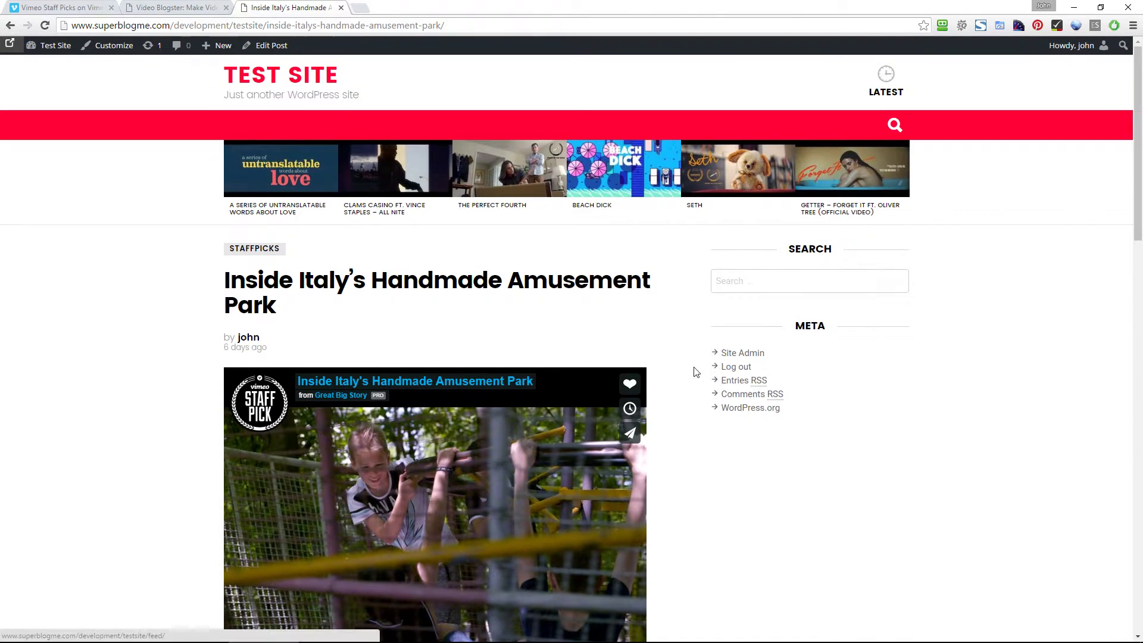
{"action": "scroll", "coordinate": [692, 373], "scroll_direction": "down", "scroll_amount": 7}
{"action": "scroll", "coordinate": [767, 410], "scroll_direction": "down", "scroll_amount": 5}
{"action": "scroll", "coordinate": [769, 414], "scroll_direction": "up", "scroll_amount": 12}
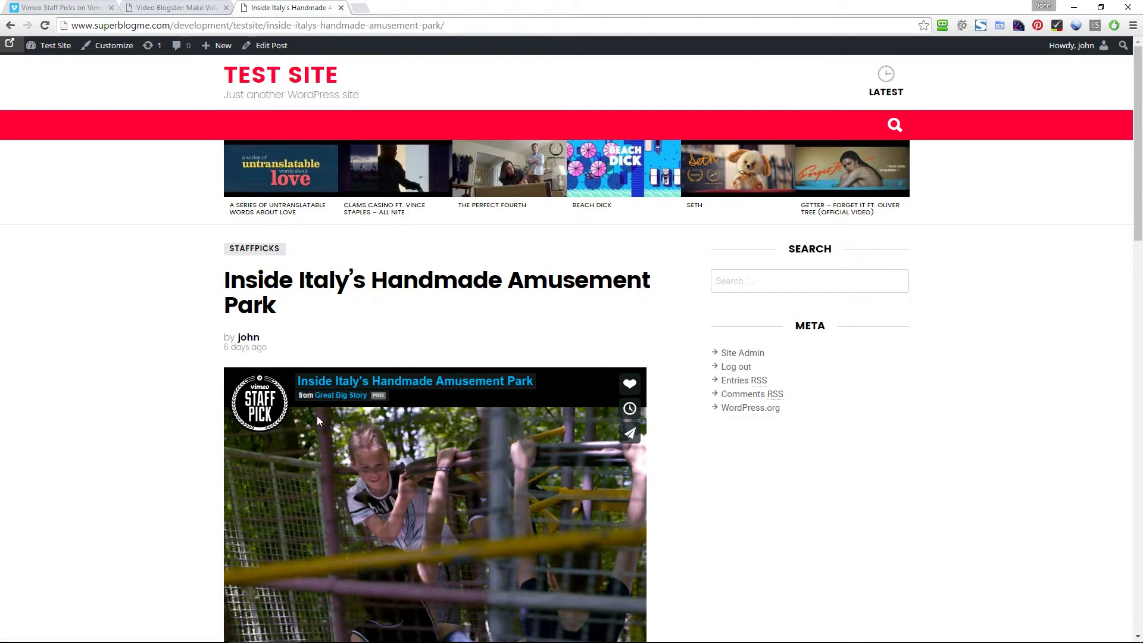
{"action": "scroll", "coordinate": [323, 277], "scroll_direction": "down", "scroll_amount": 6}
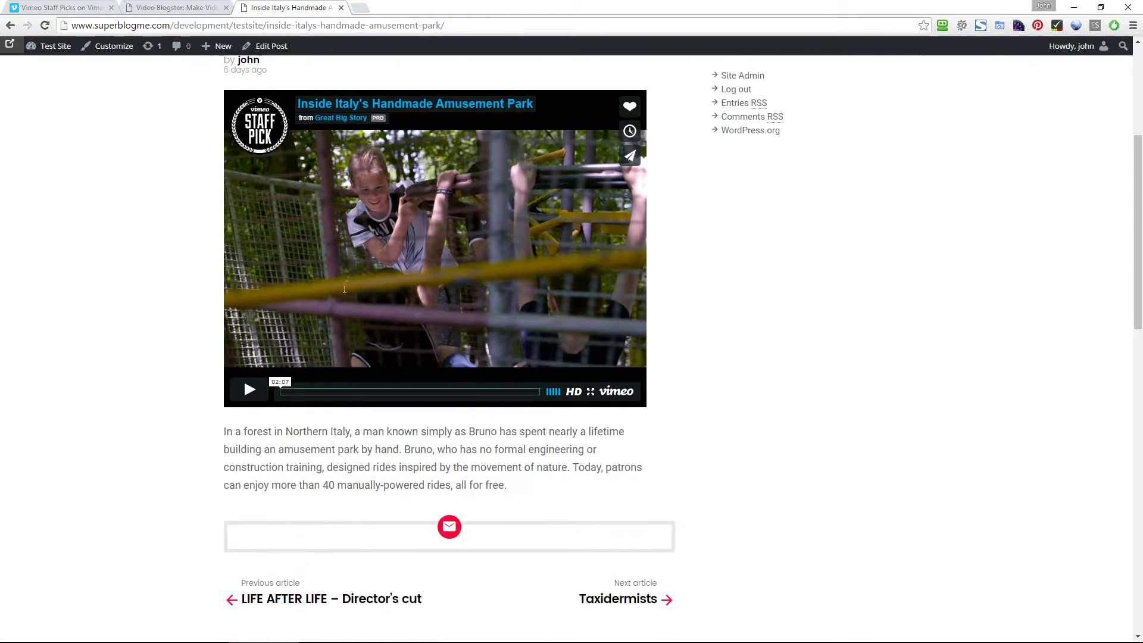
{"action": "scroll", "coordinate": [357, 357], "scroll_direction": "up", "scroll_amount": 6}
Activate the Herald theme in Appearance > Themes
{"action": "left_click", "coordinate": [158, 9]}
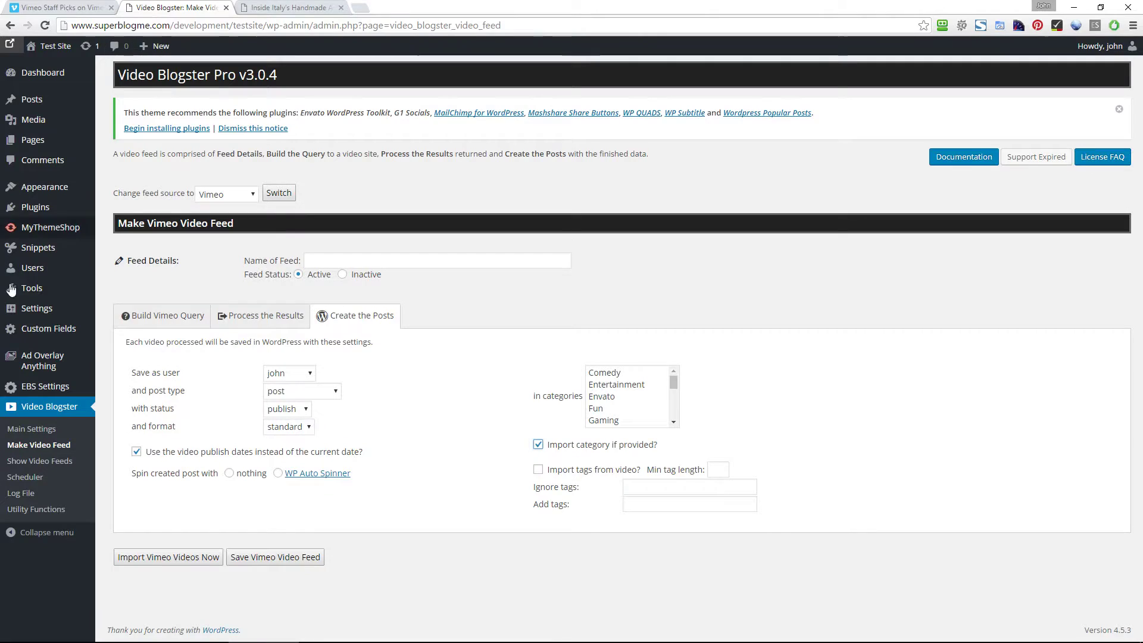
{"action": "mouse_move", "coordinate": [52, 189]}
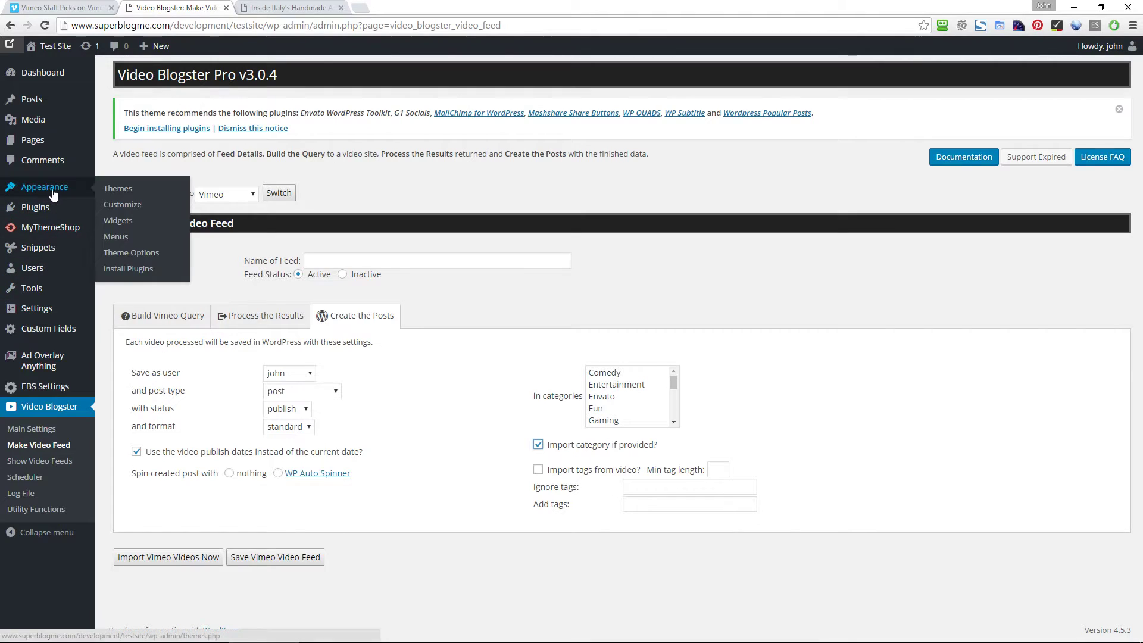
{"action": "left_click", "coordinate": [112, 188]}
{"action": "scroll", "coordinate": [744, 238], "scroll_direction": "down", "scroll_amount": 2}
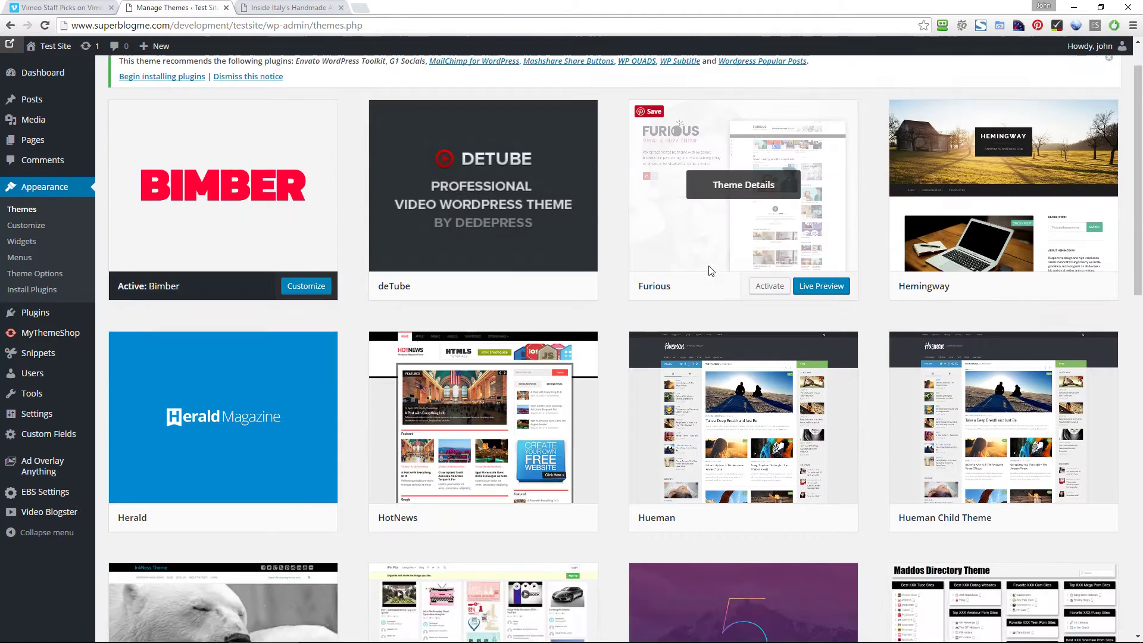
{"action": "left_click", "coordinate": [248, 454]}
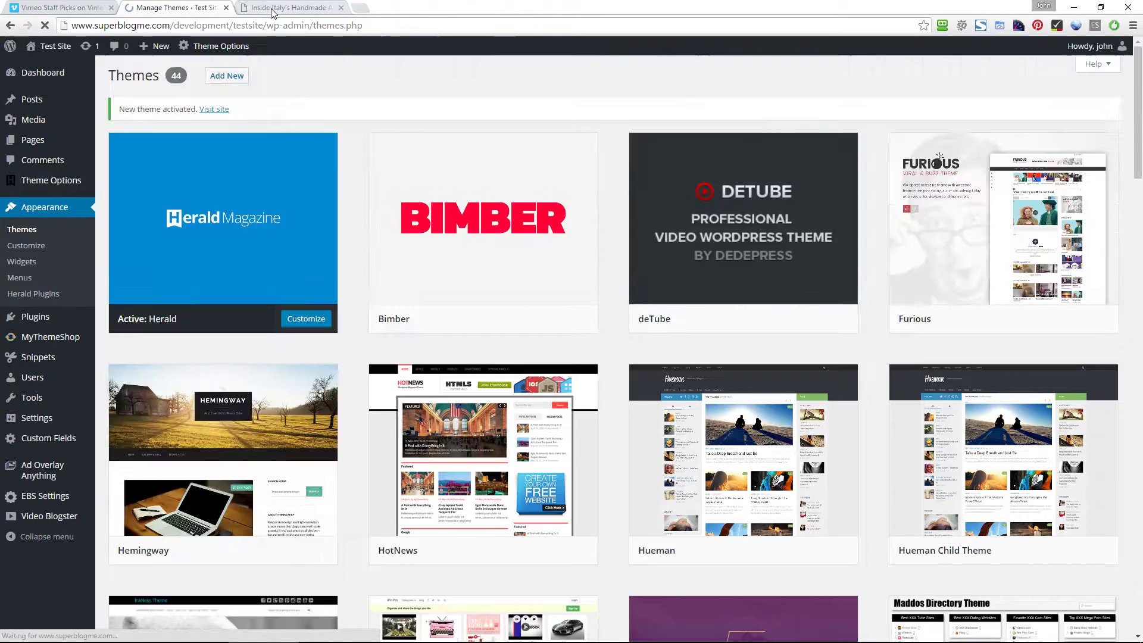
Reload the Inside Italy post and scroll through it under Herald
{"action": "left_click", "coordinate": [275, 11]}
{"action": "key", "text": "F5"}
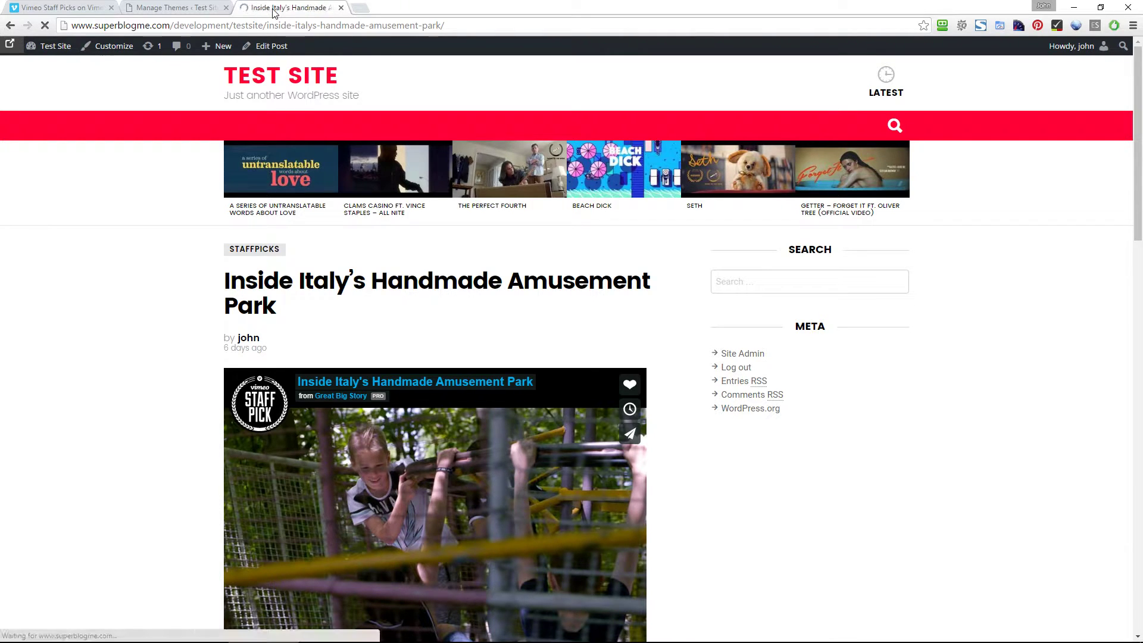
{"action": "scroll", "coordinate": [262, 294], "scroll_direction": "down", "scroll_amount": 8}
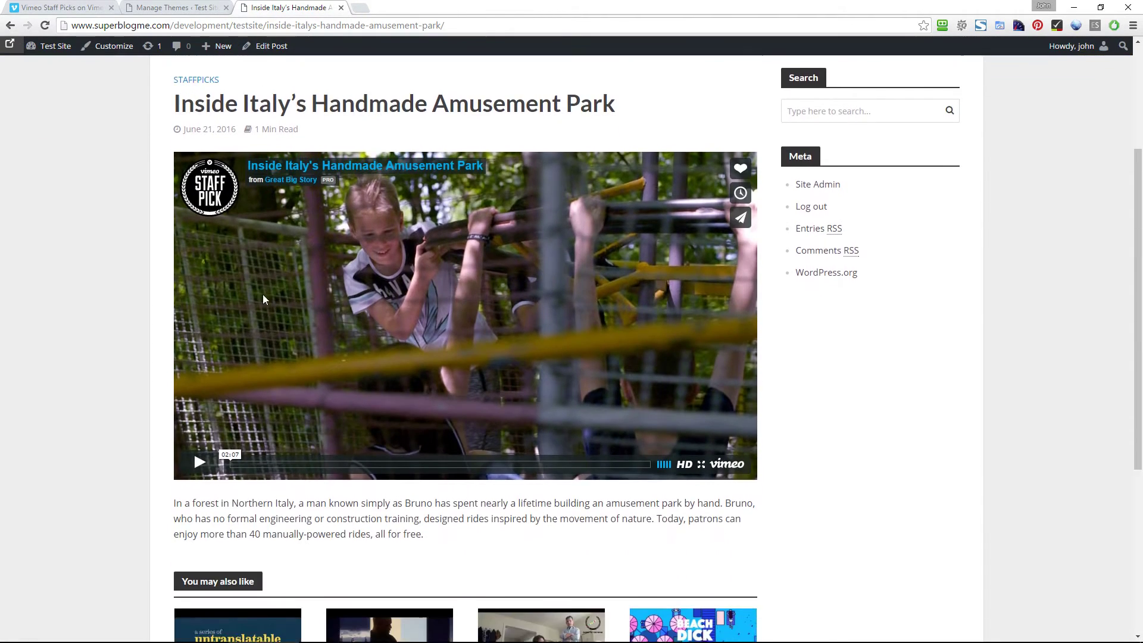
{"action": "scroll", "coordinate": [306, 397], "scroll_direction": "down", "scroll_amount": 1}
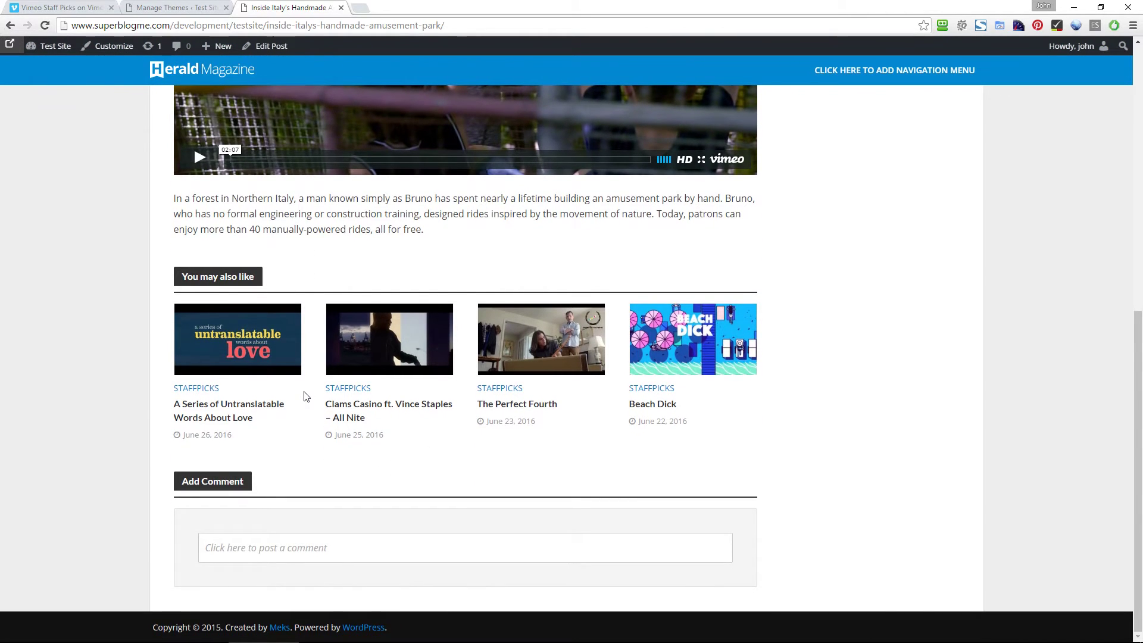
{"action": "scroll", "coordinate": [309, 392], "scroll_direction": "up", "scroll_amount": 9}
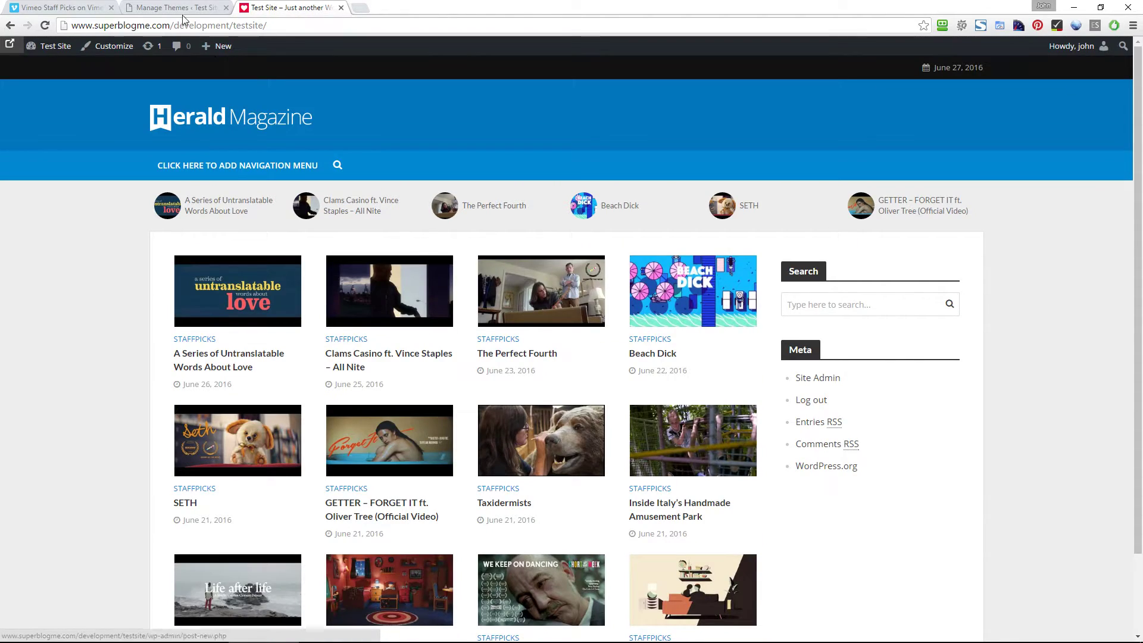
Activate the Inkness theme in Appearance > Themes
{"action": "left_click", "coordinate": [170, 8]}
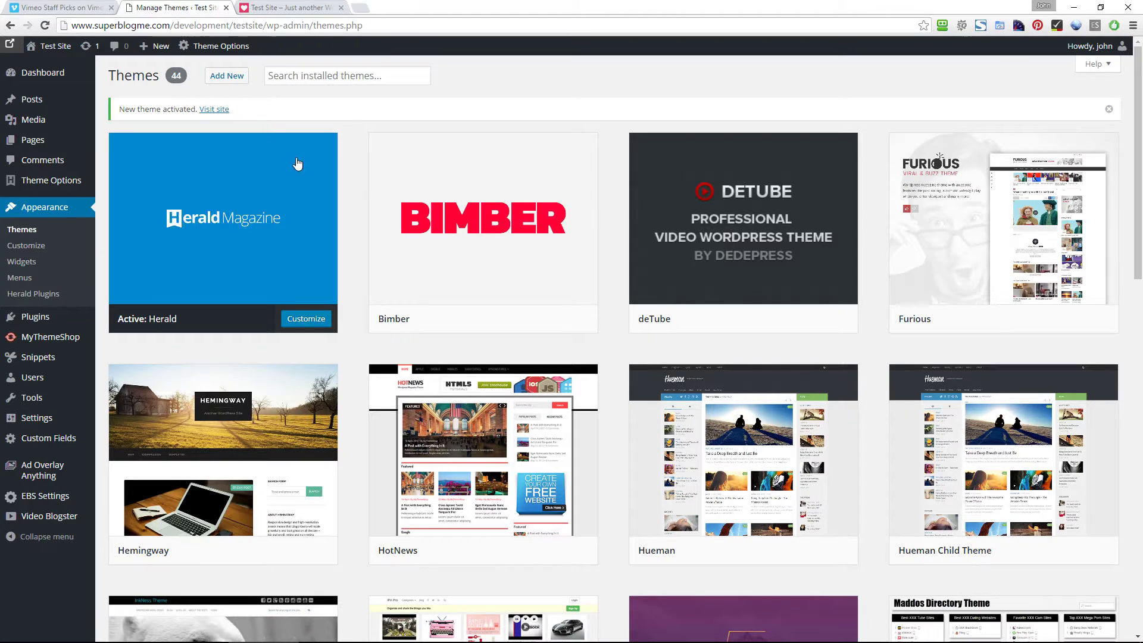
{"action": "scroll", "coordinate": [804, 387], "scroll_direction": "down", "scroll_amount": 1}
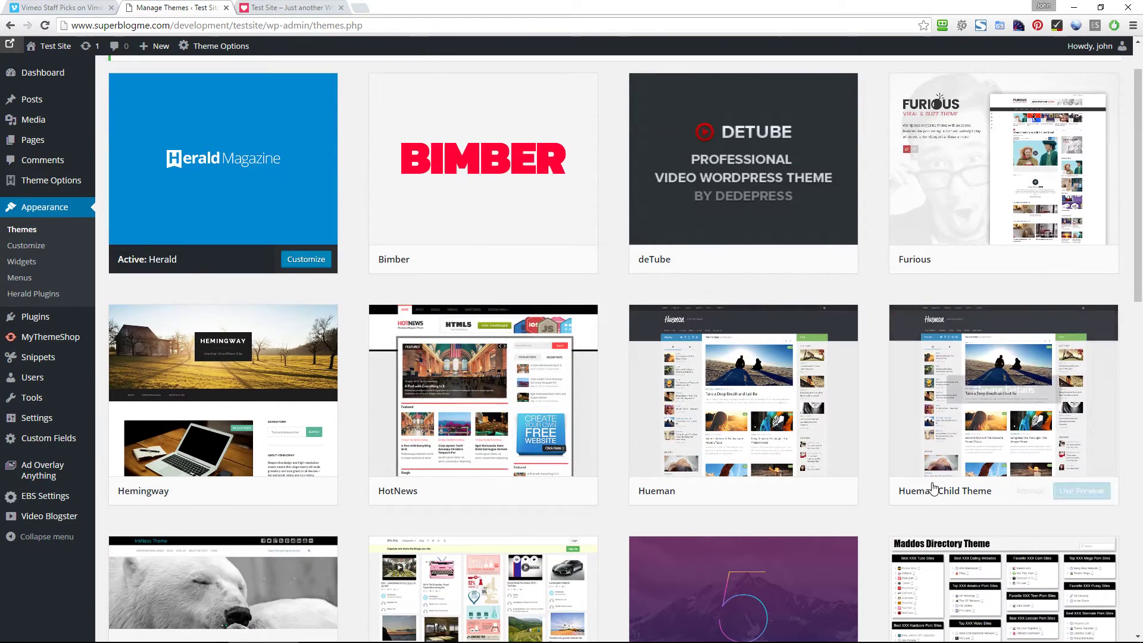
{"action": "scroll", "coordinate": [934, 488], "scroll_direction": "down", "scroll_amount": 5}
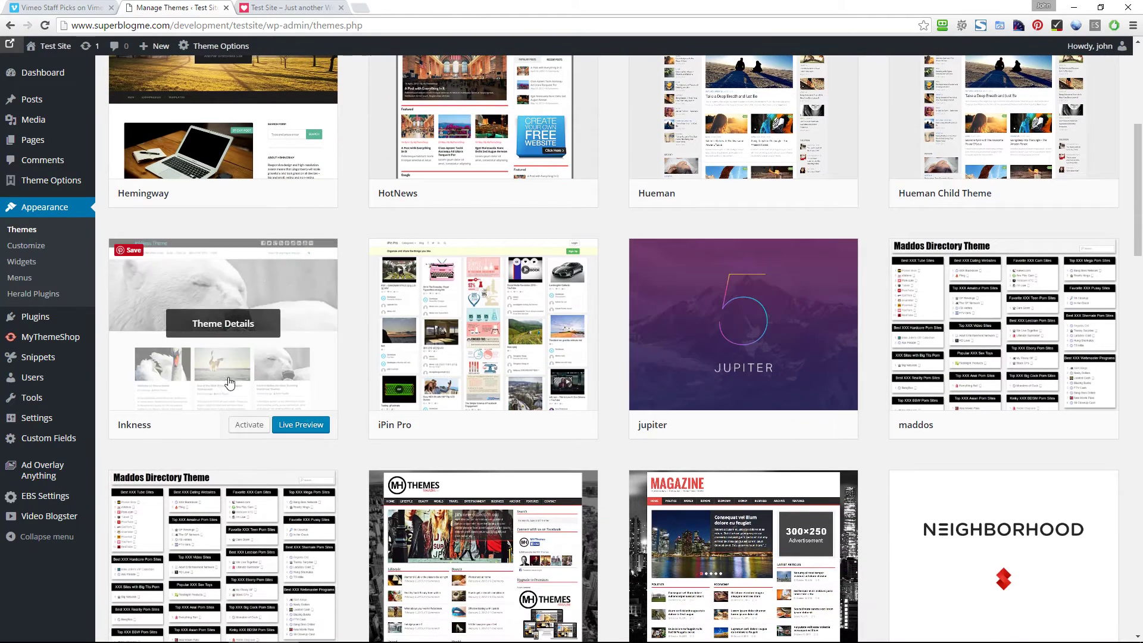
{"action": "left_click", "coordinate": [247, 425]}
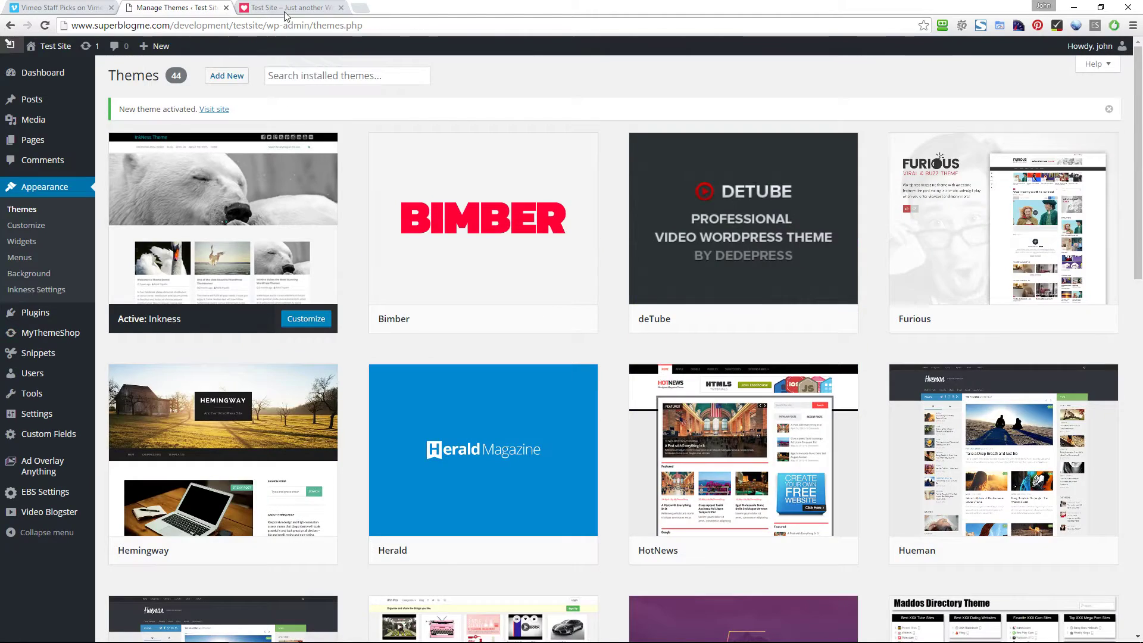
Reload the front page under Inkness and scroll the imported Staff Picks posts
{"action": "left_click", "coordinate": [293, 8]}
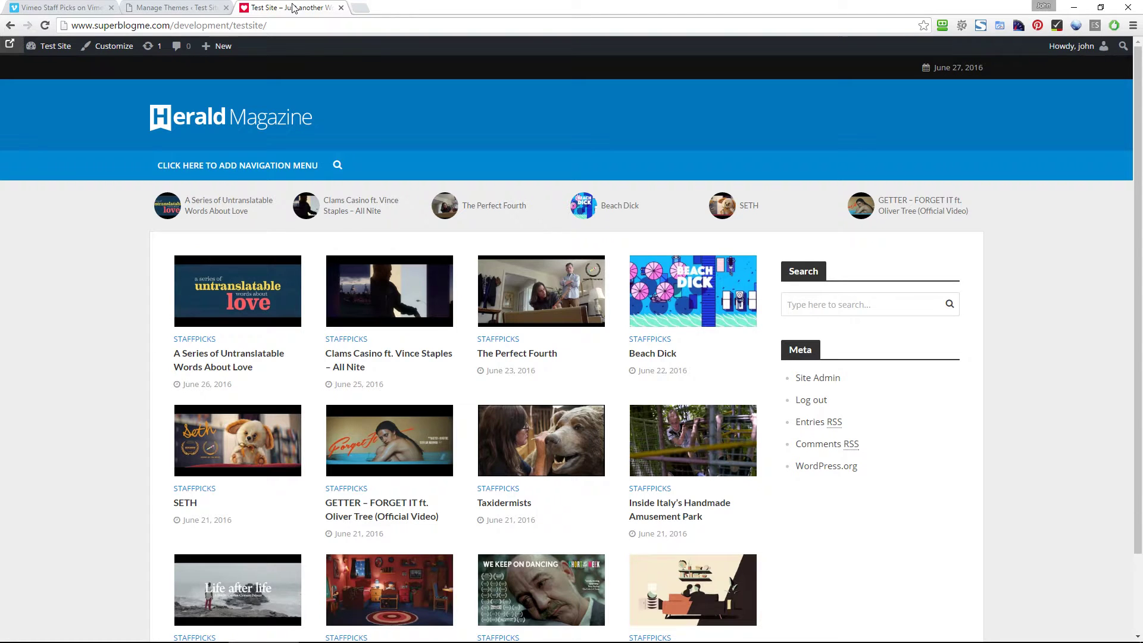
{"action": "key", "text": "F5"}
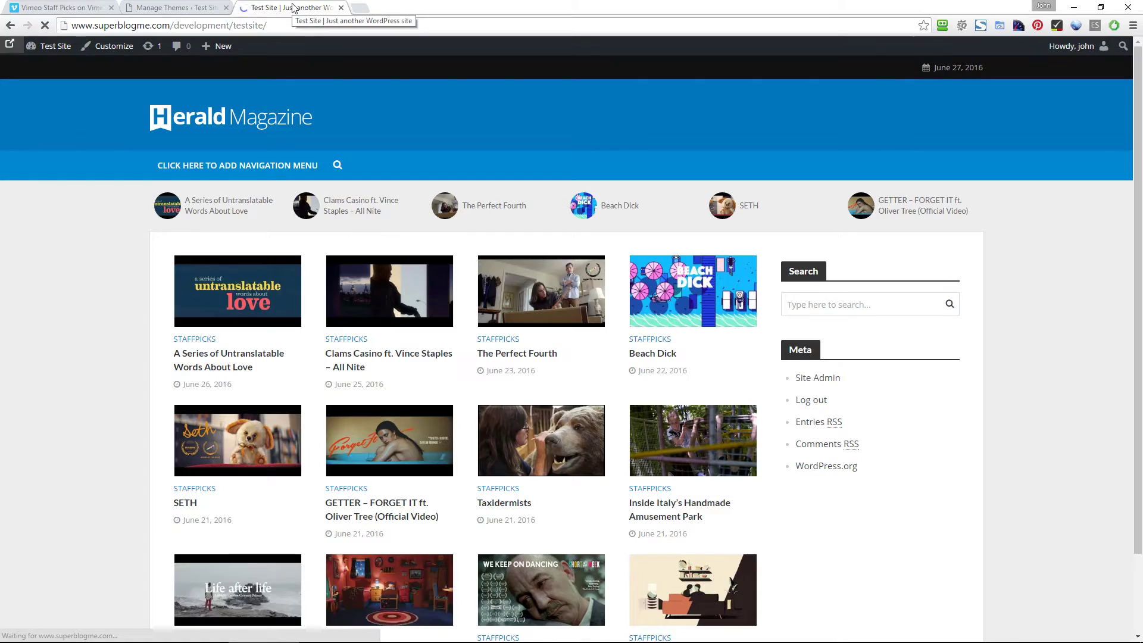
{"action": "scroll", "coordinate": [426, 319], "scroll_direction": "down", "scroll_amount": 13}
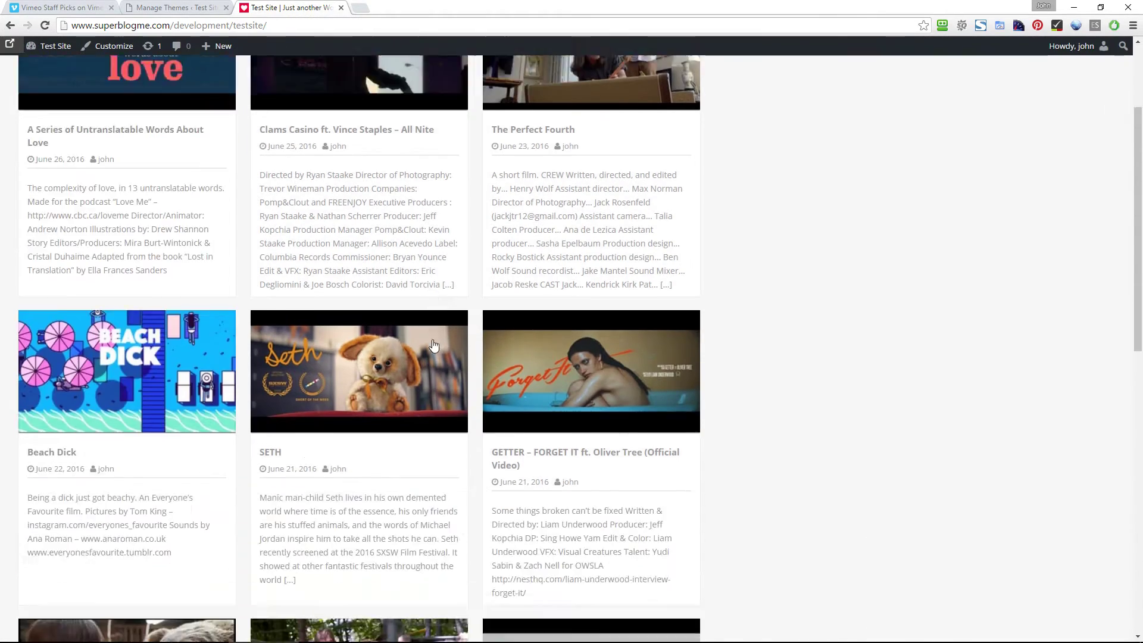
{"action": "scroll", "coordinate": [435, 385], "scroll_direction": "up", "scroll_amount": 13}
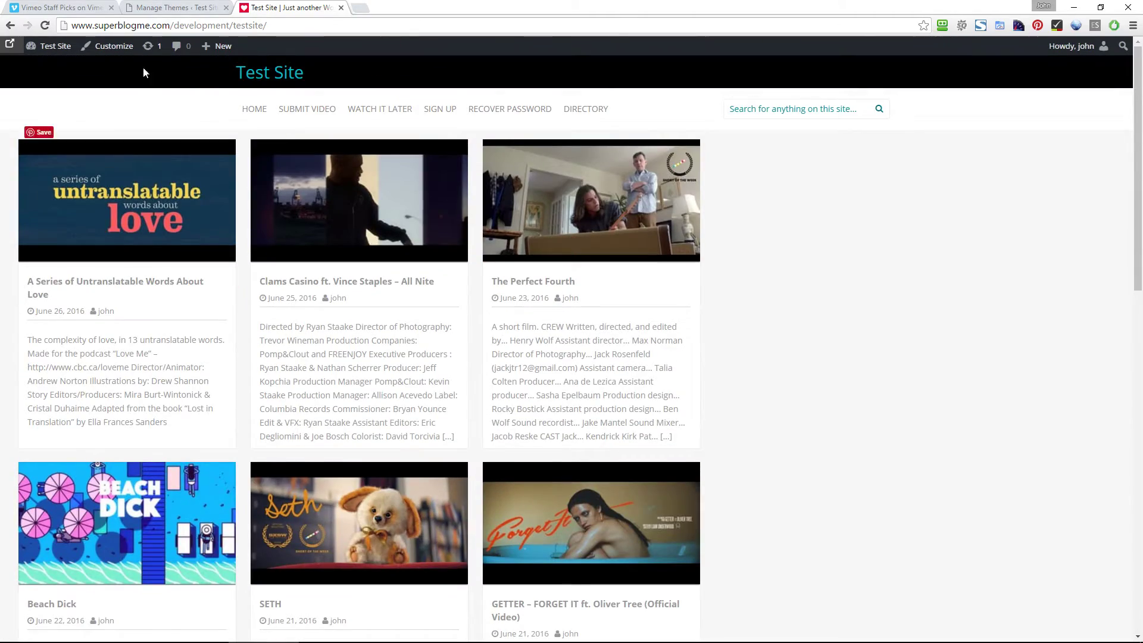
{"action": "left_click", "coordinate": [153, 8]}
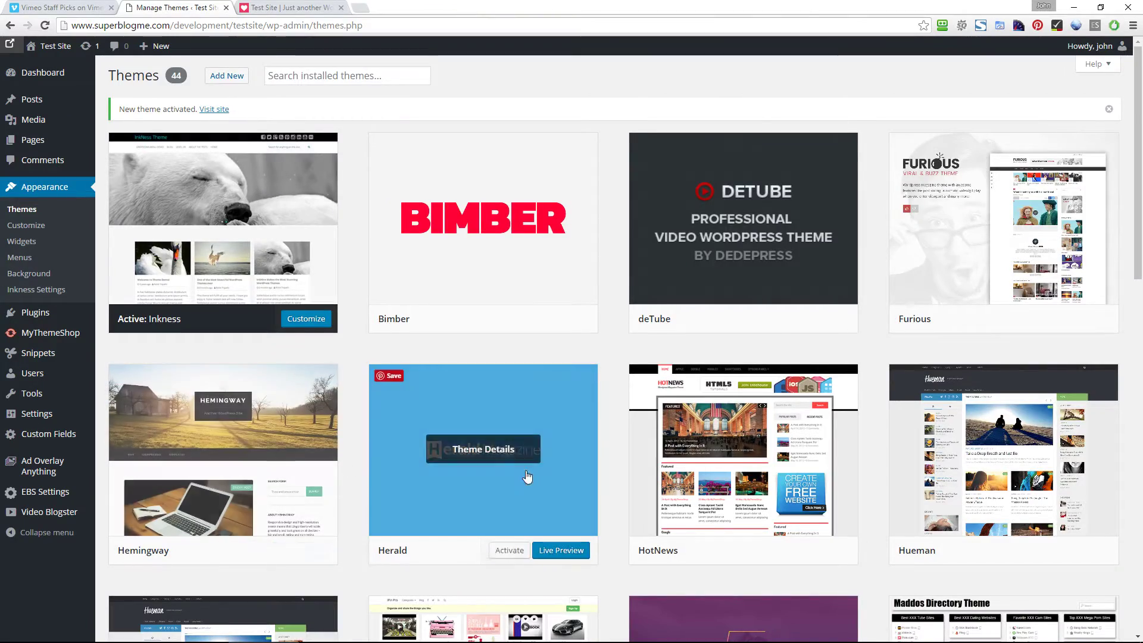
Activate the truemag theme in Appearance > Themes
{"action": "scroll", "coordinate": [528, 477], "scroll_direction": "down", "scroll_amount": 20}
{"action": "scroll", "coordinate": [562, 454], "scroll_direction": "down", "scroll_amount": 4}
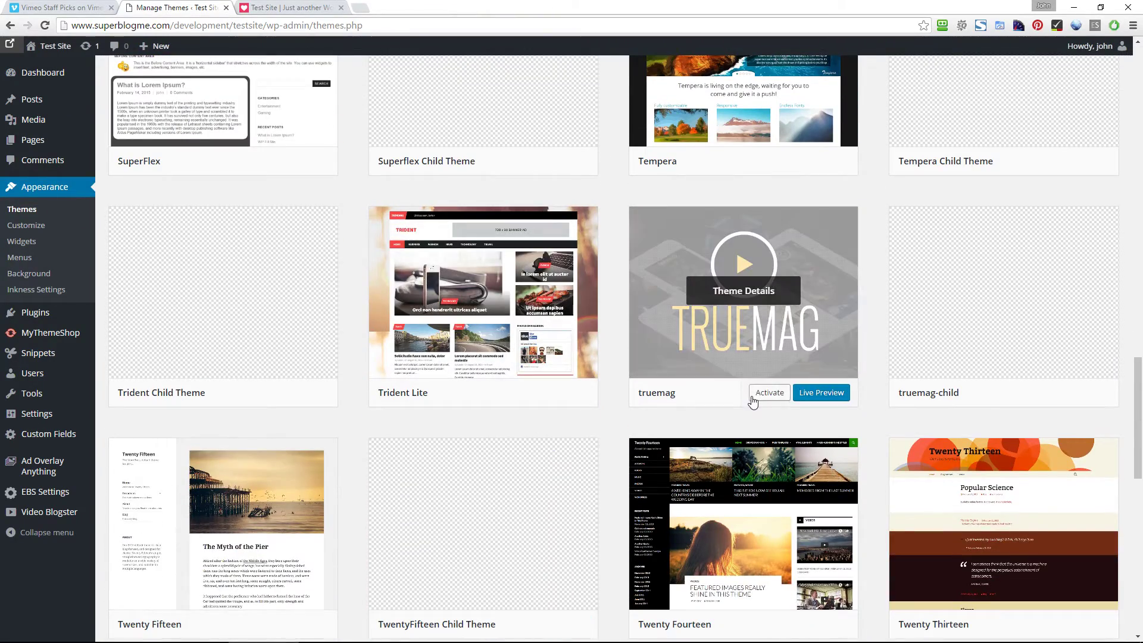
{"action": "left_click", "coordinate": [759, 396]}
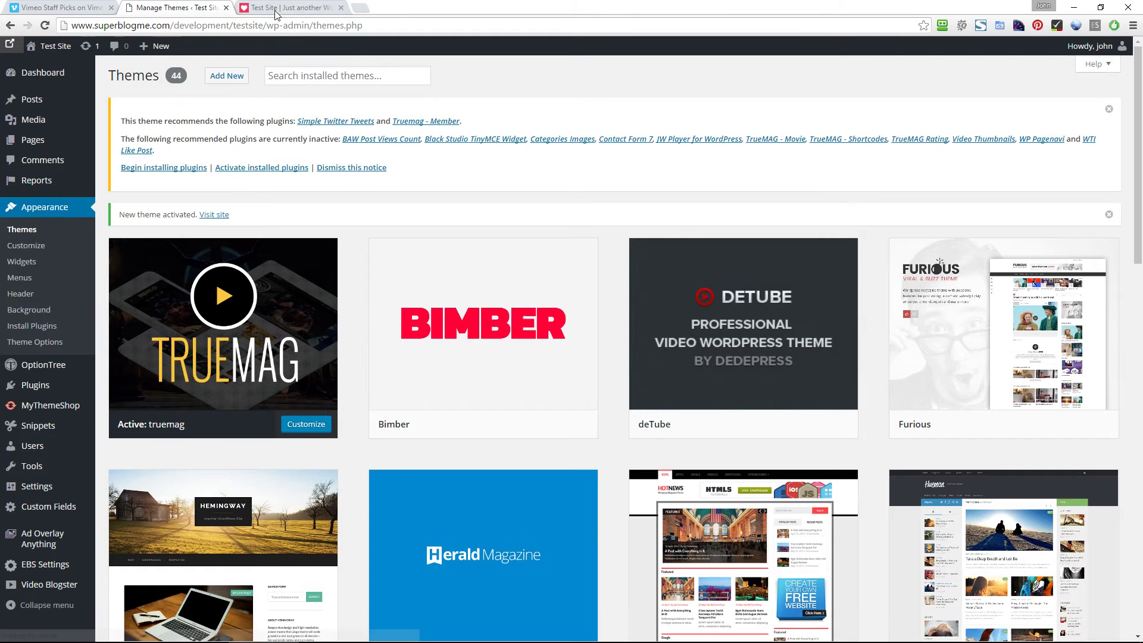
Advance the front page video slider through the imported posts to WE KEEP ON DANCING
{"action": "left_click", "coordinate": [275, 8]}
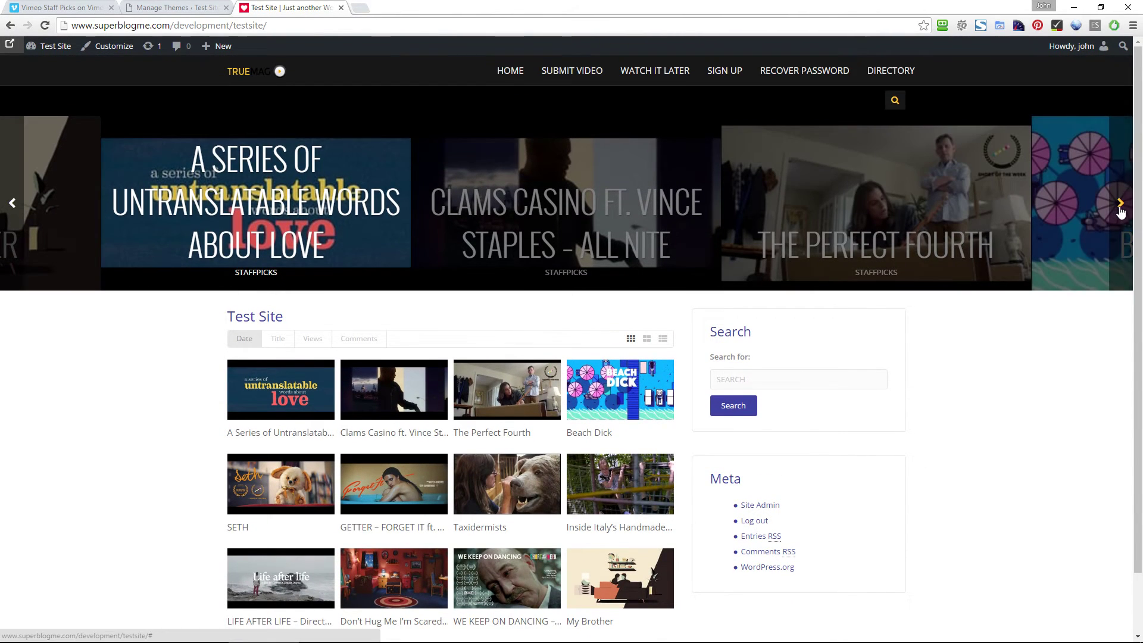
{"action": "left_click", "coordinate": [1121, 212]}
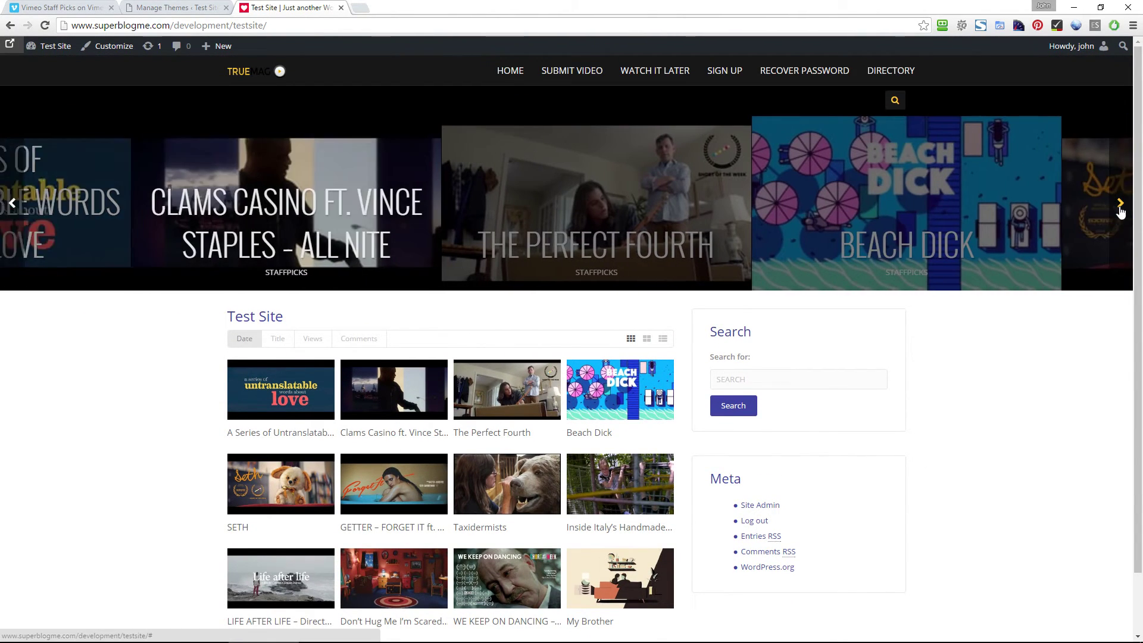
{"action": "left_click", "coordinate": [1121, 212]}
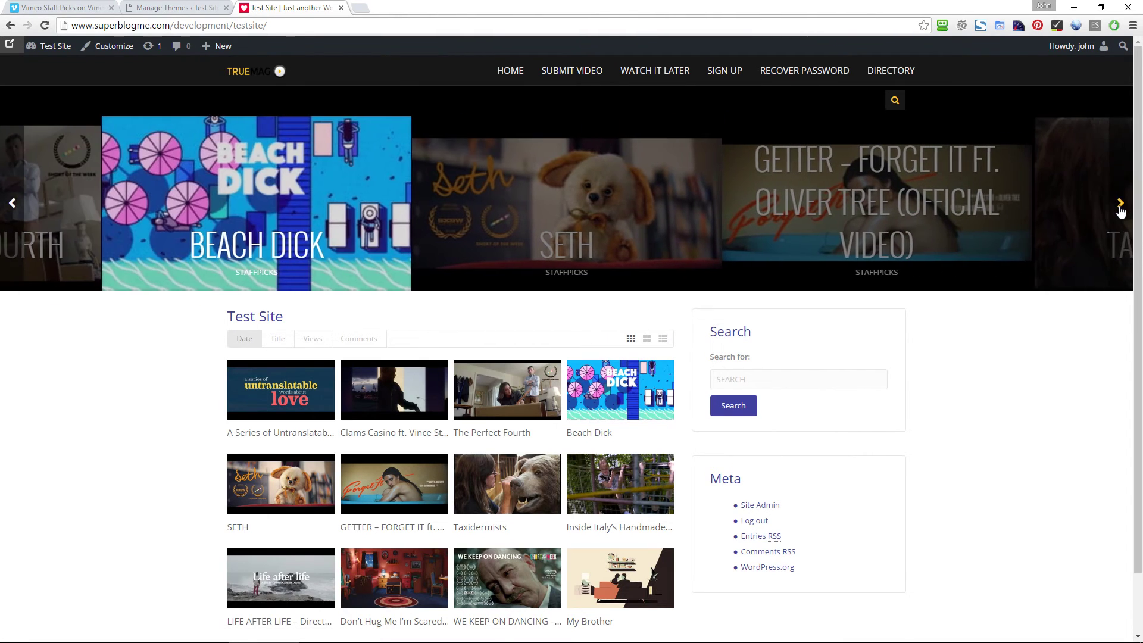
{"action": "left_click", "coordinate": [1121, 206]}
{"action": "left_click", "coordinate": [1121, 205]}
{"action": "left_click", "coordinate": [1121, 206]}
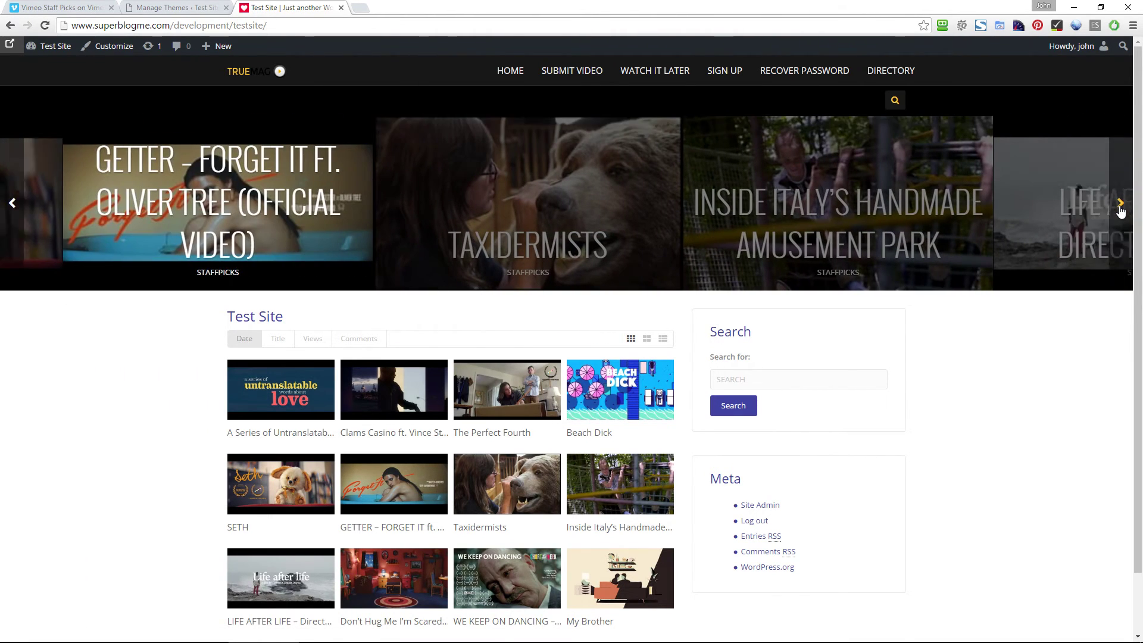
{"action": "left_click", "coordinate": [1122, 205]}
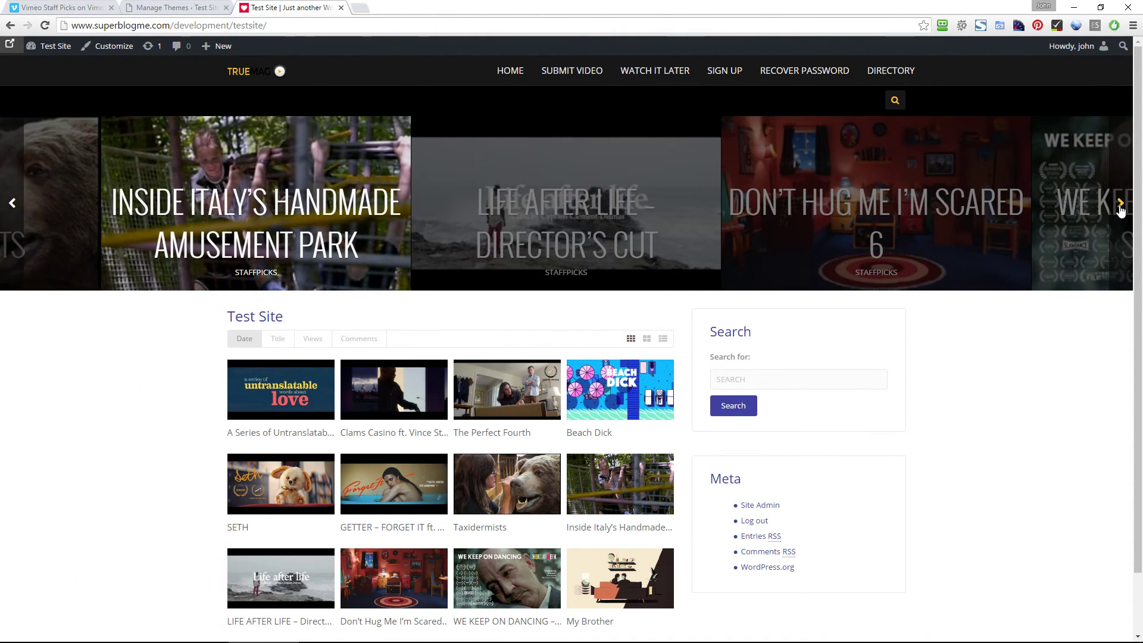
{"action": "left_click", "coordinate": [1121, 205]}
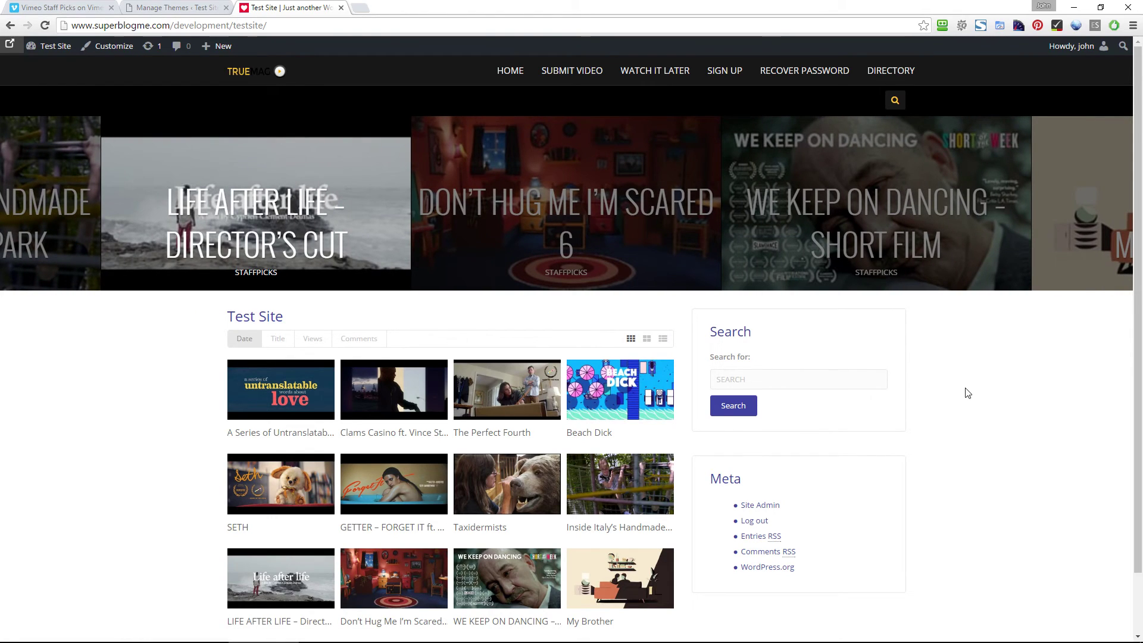